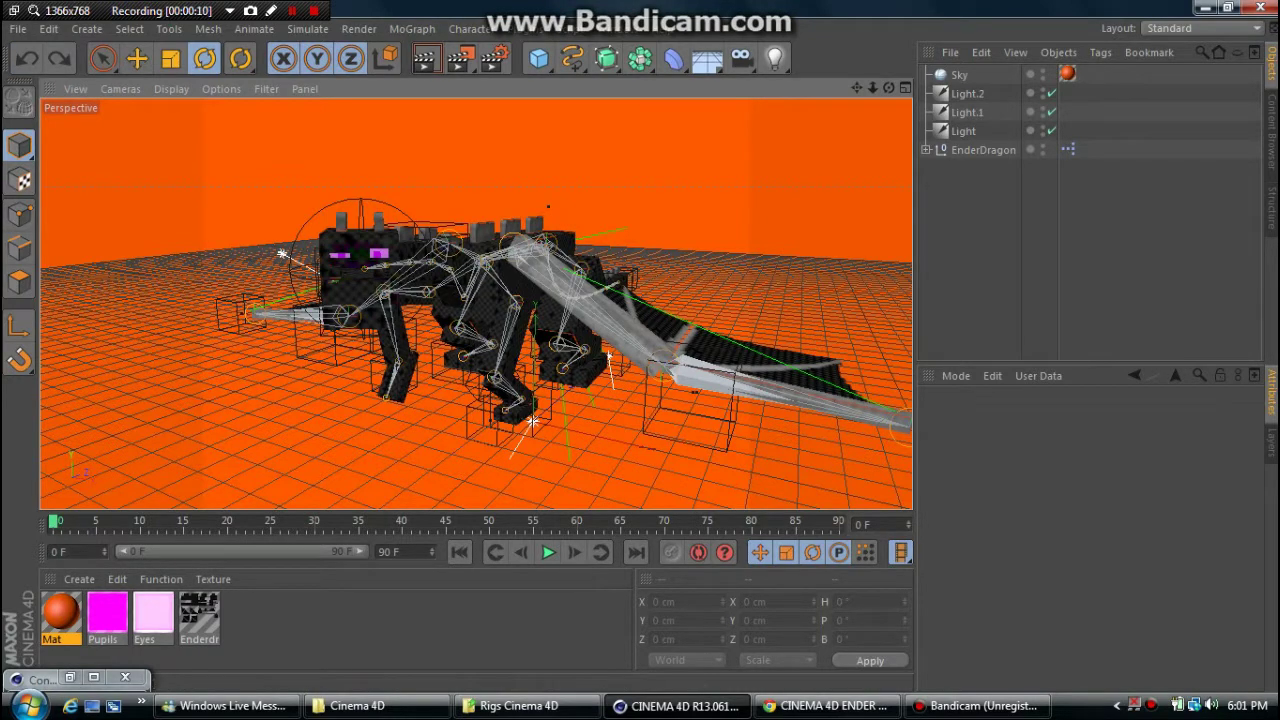
- Orbit around the dragon to inspect it from the side, underside and front
{"action": "left_click_drag", "start_coordinate": [888, 88], "coordinate": [840, 110]}
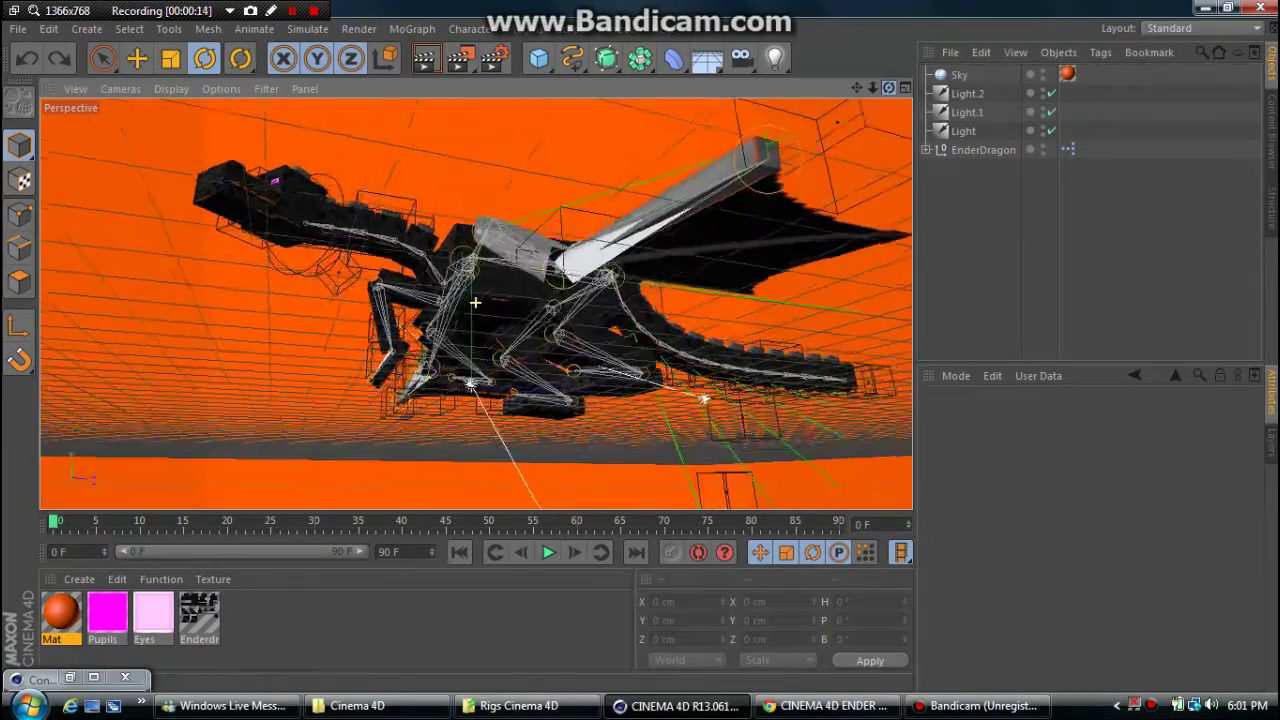
{"action": "left_click_drag", "start_coordinate": [840, 110], "coordinate": [820, 120]}
{"action": "mouse_move", "coordinate": [888, 88]}
{"action": "left_mouse_down"}
{"action": "mouse_move", "coordinate": [860, 100]}
{"action": "mouse_move", "coordinate": [882, 91]}
{"action": "left_mouse_up"}
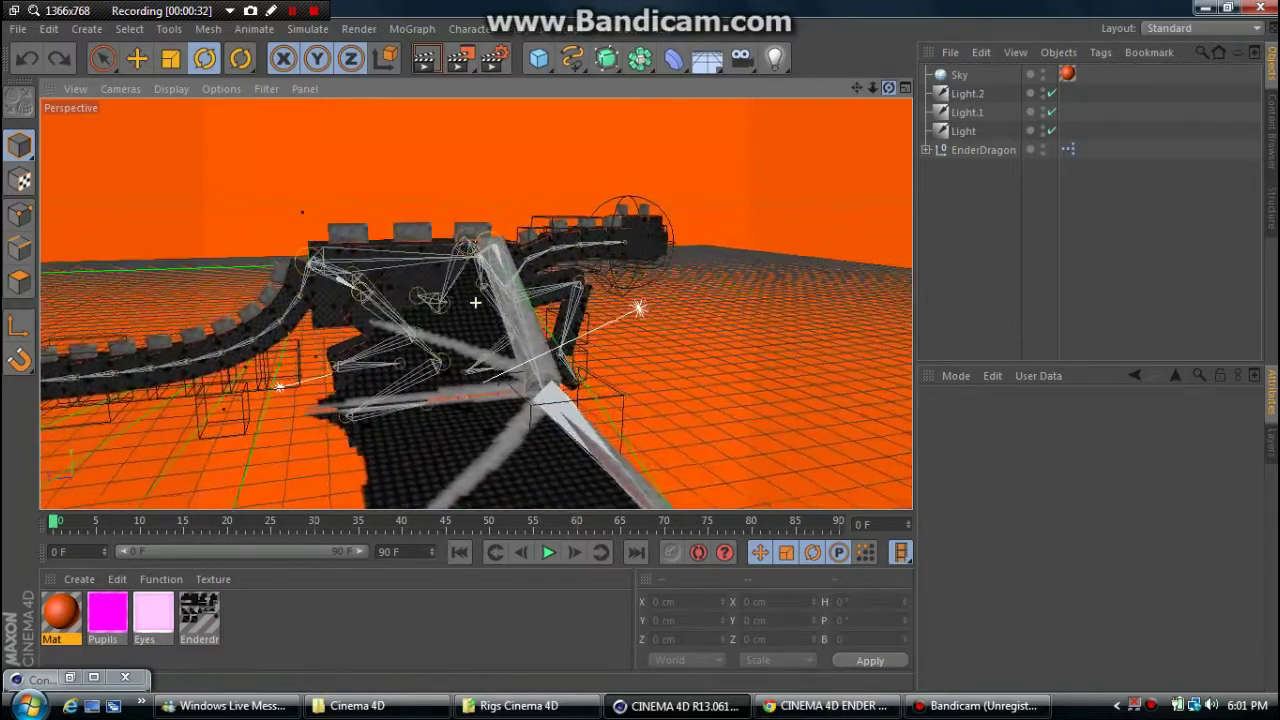
{"action": "left_click_drag", "start_coordinate": [888, 88], "coordinate": [880, 92]}
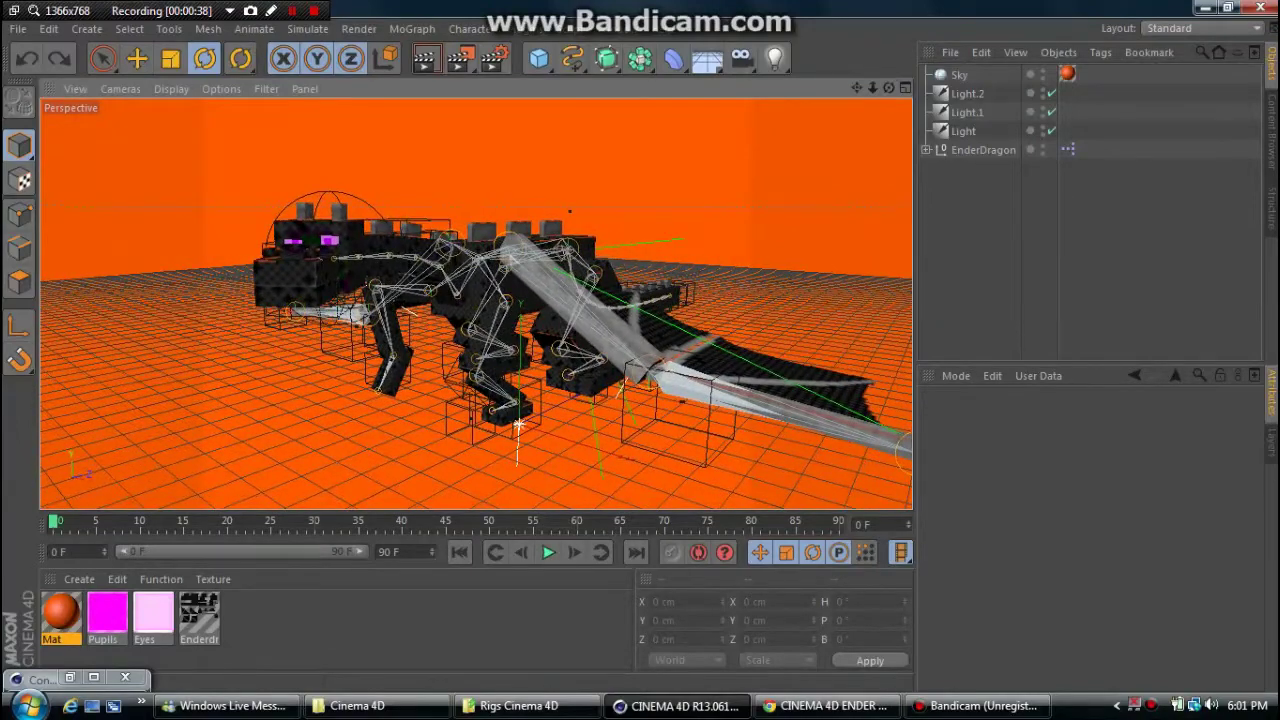
- Check the browser briefly, then render a preview of the dragon and return to the editor
{"action": "left_click", "coordinate": [830, 706]}
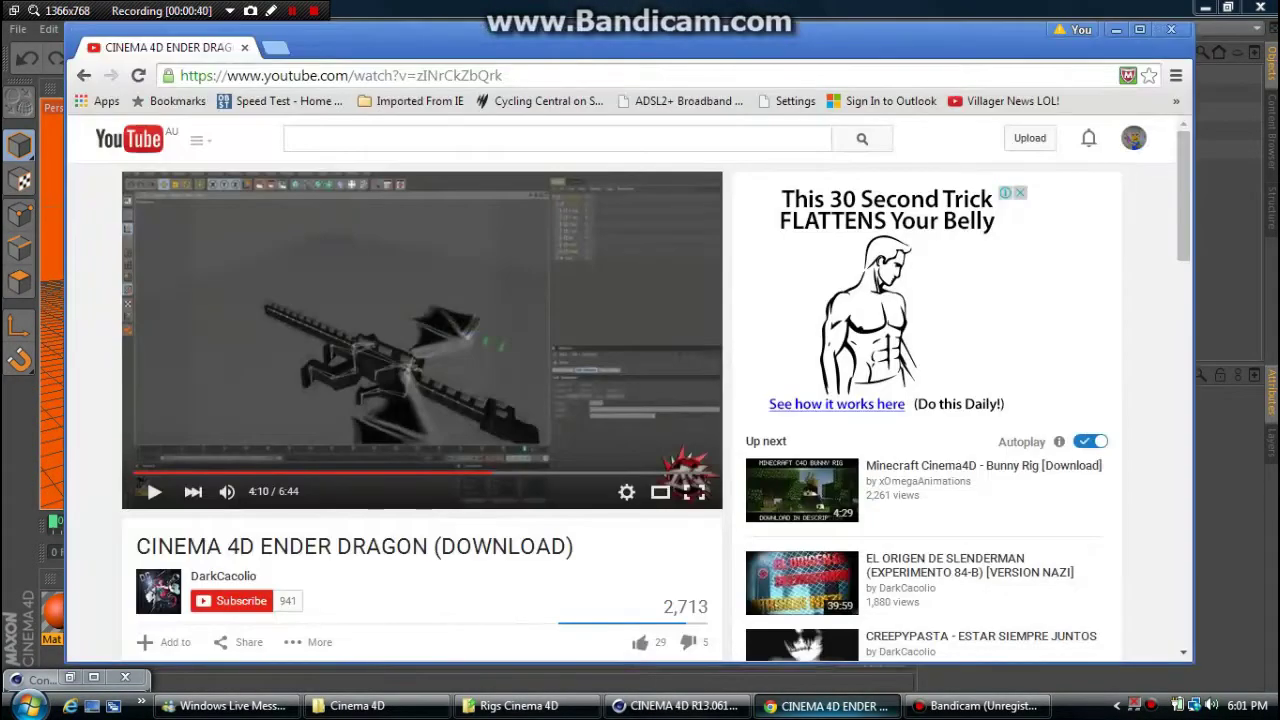
{"action": "left_click", "coordinate": [830, 706]}
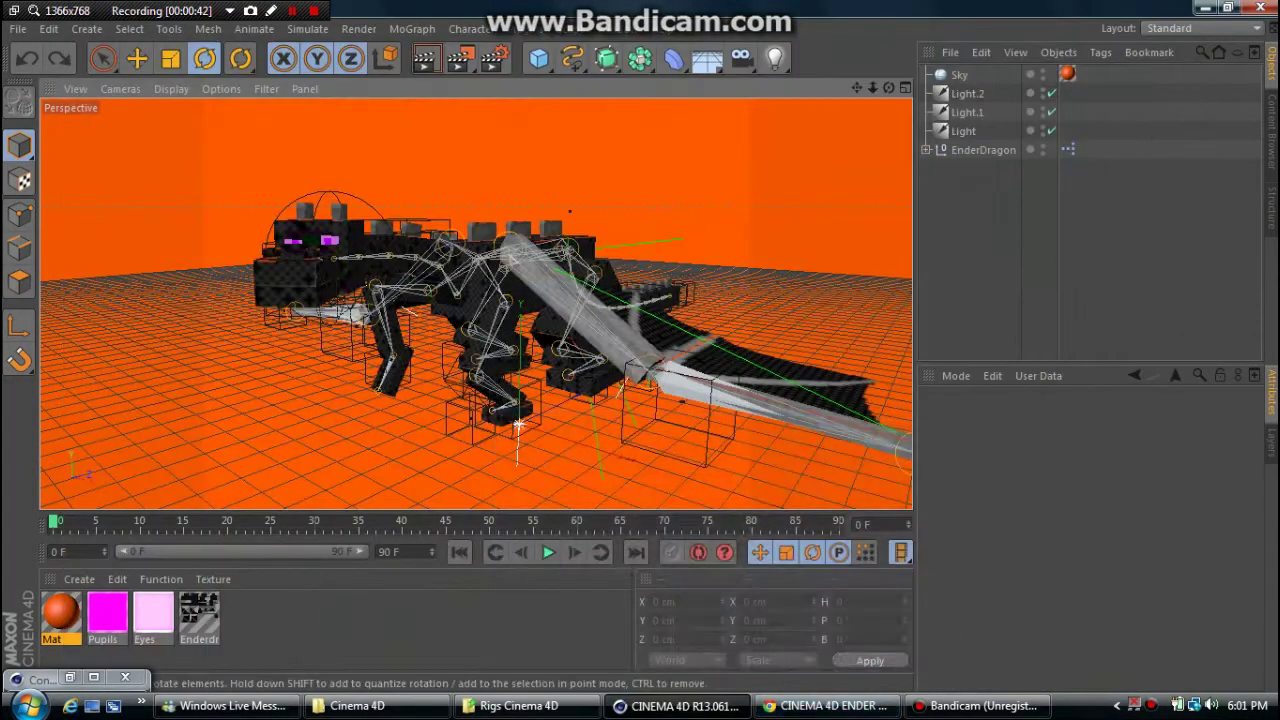
{"action": "left_click_drag", "start_coordinate": [888, 88], "coordinate": [877, 99]}
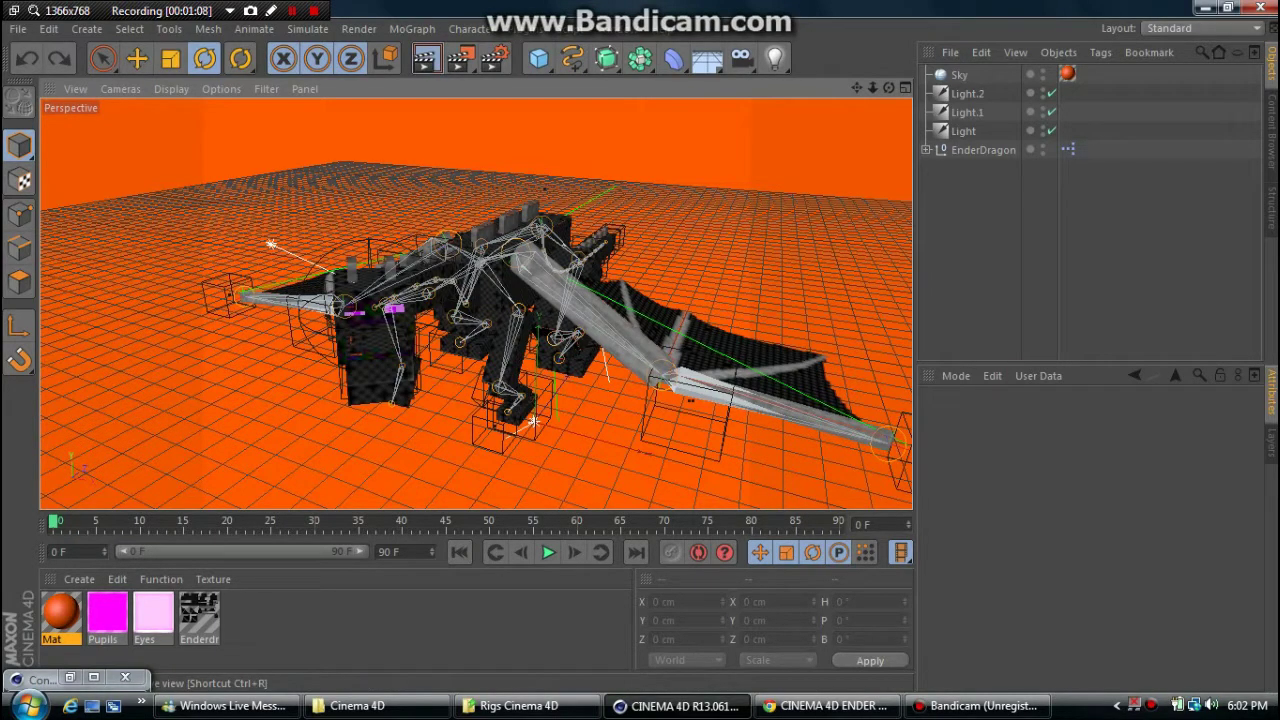
{"action": "key", "text": "ctrl+r"}
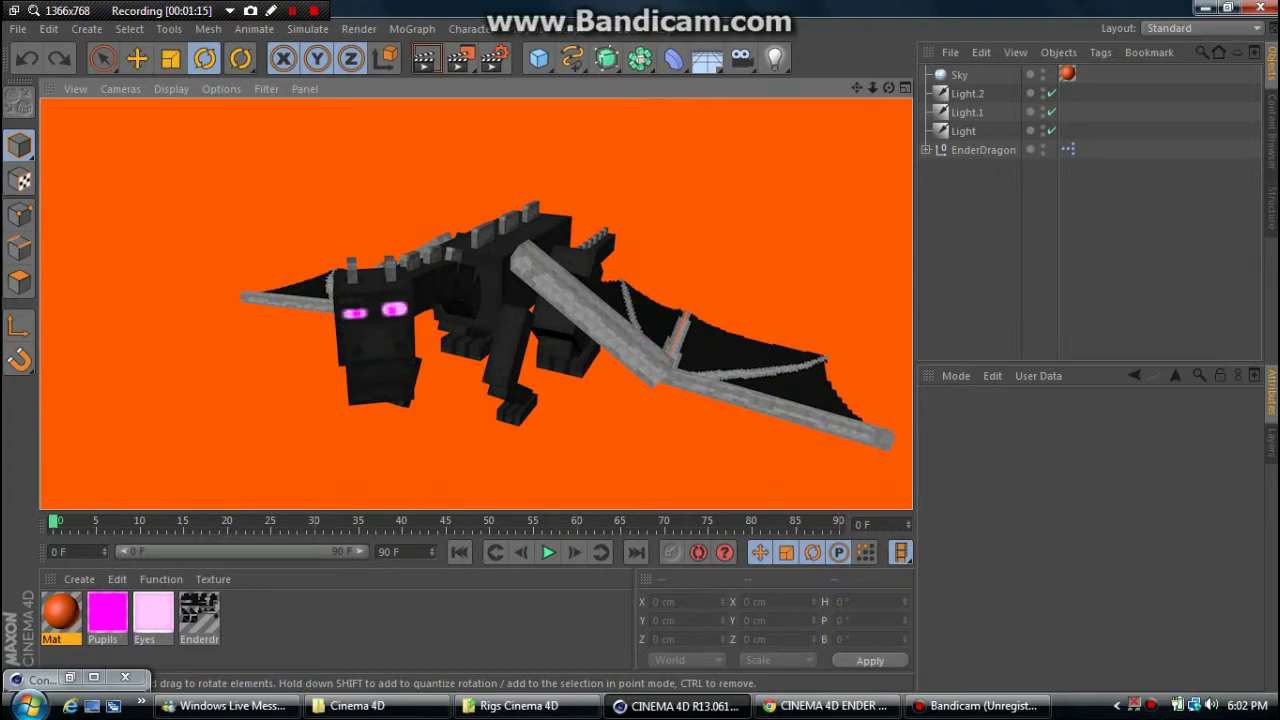
{"action": "left_click", "coordinate": [533, 422]}
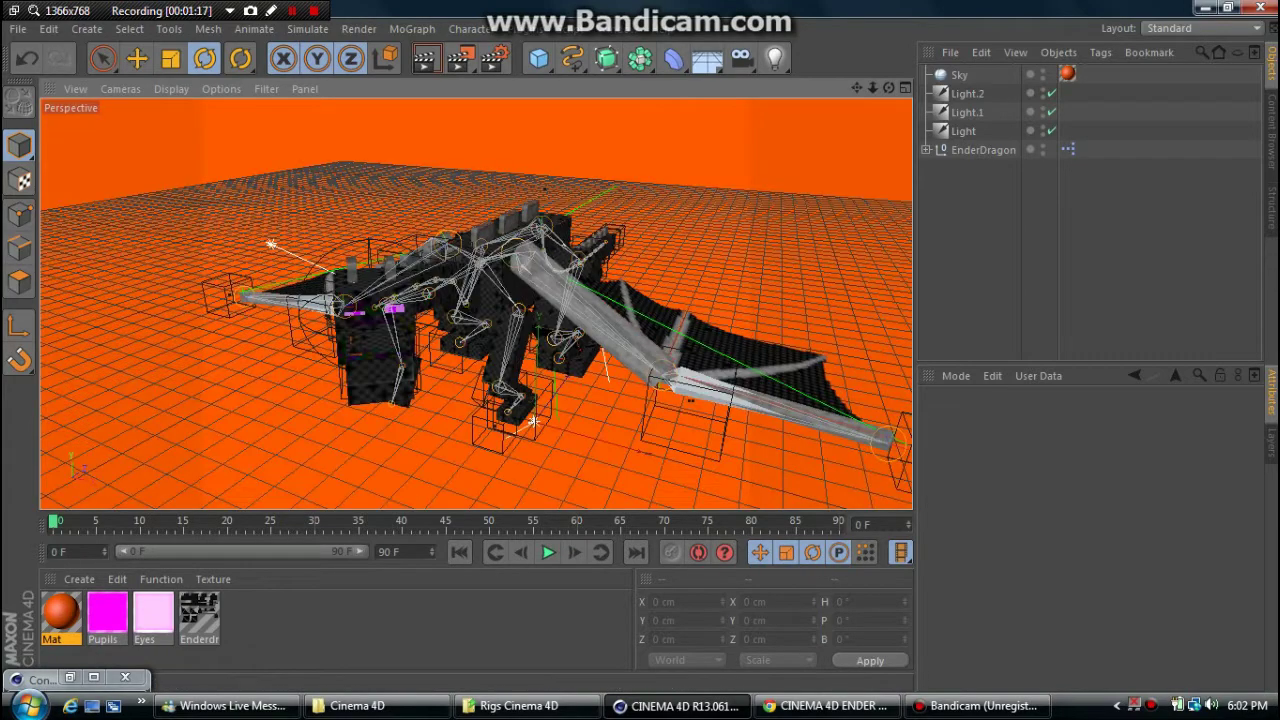
{"action": "mouse_move", "coordinate": [533, 422]}
{"action": "left_mouse_down", "text": "alt"}
{"action": "mouse_move", "coordinate": [697, 433]}
{"action": "mouse_move", "coordinate": [619, 499]}
{"action": "left_mouse_up", "text": "alt"}
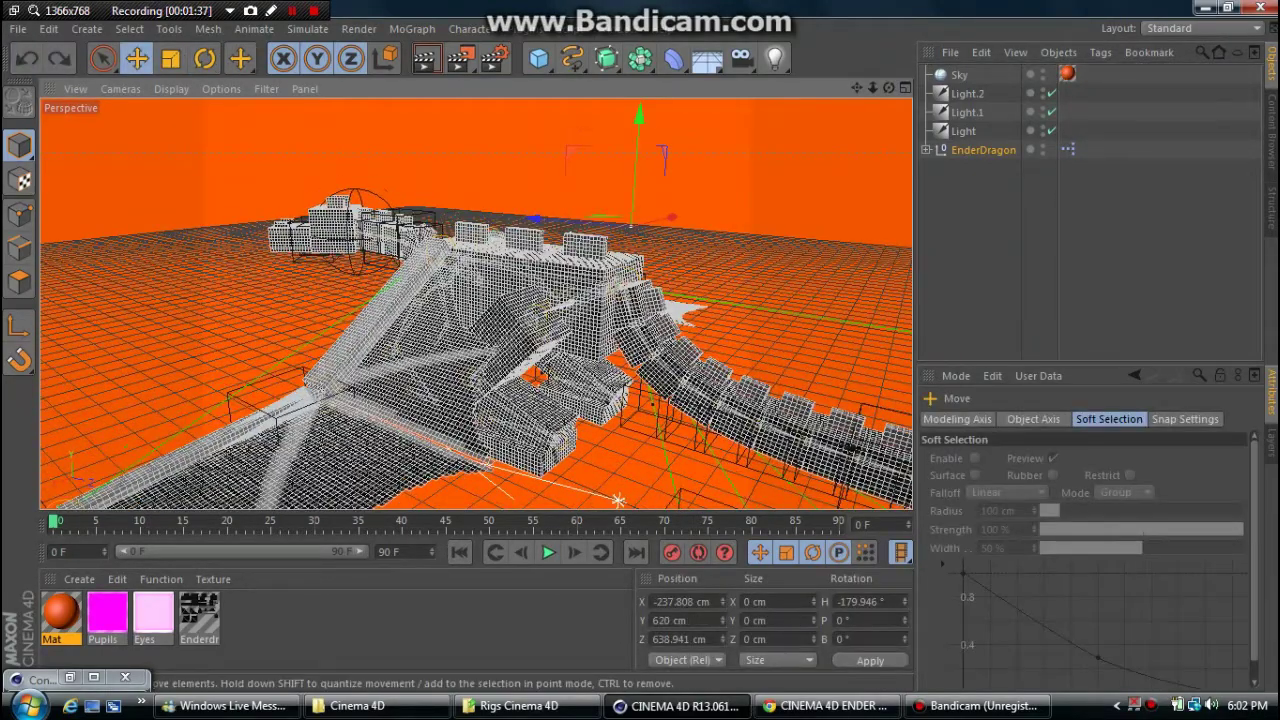
- Slide the whole dragon along its Z axis and back toward the camera, then view it side-on
{"action": "left_click_drag", "start_coordinate": [535, 218], "coordinate": [515, 217]}
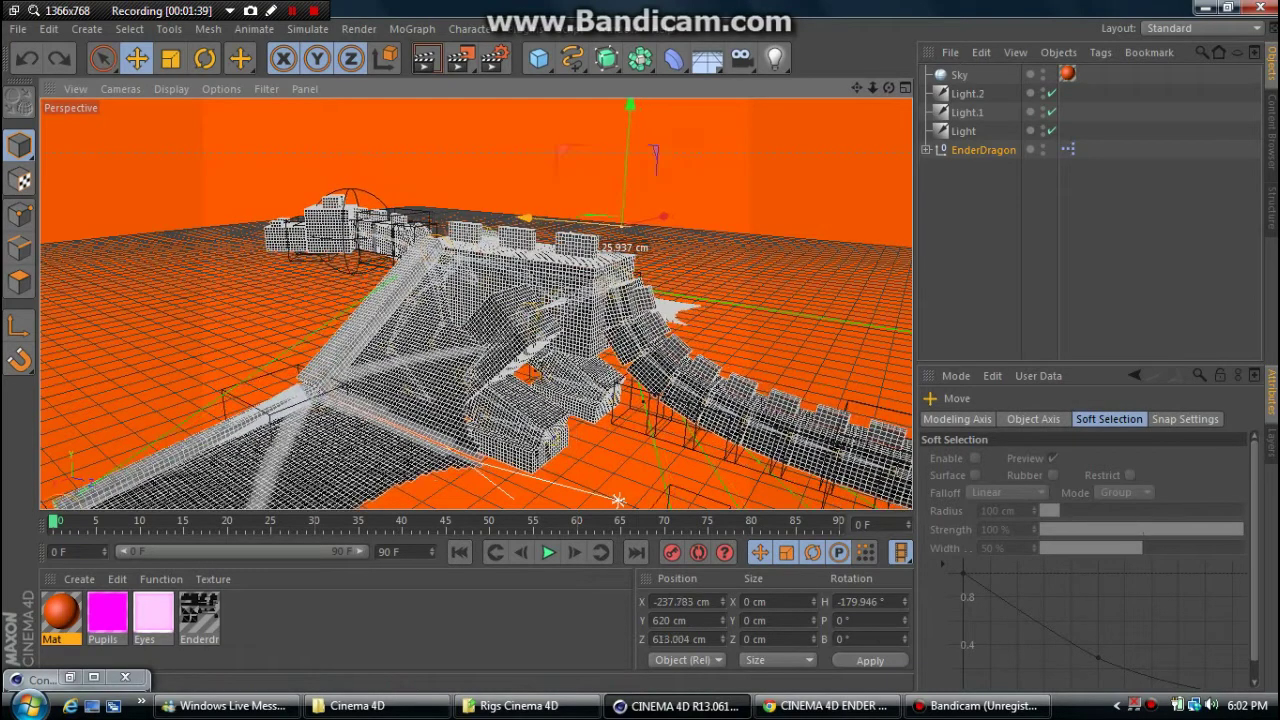
{"action": "mouse_move", "coordinate": [596, 243]}
{"action": "left_mouse_down"}
{"action": "mouse_move", "coordinate": [568, 238]}
{"action": "mouse_move", "coordinate": [595, 240]}
{"action": "left_mouse_up"}
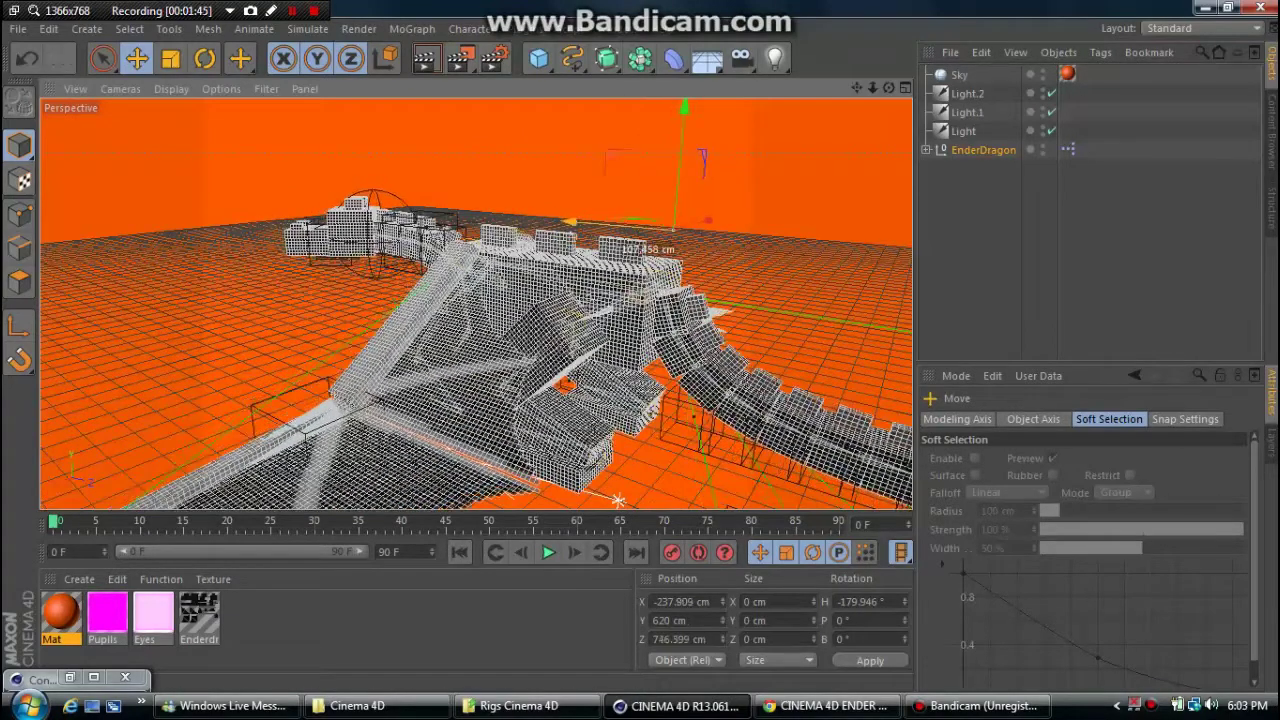
{"action": "left_click_drag", "start_coordinate": [595, 240], "coordinate": [655, 248]}
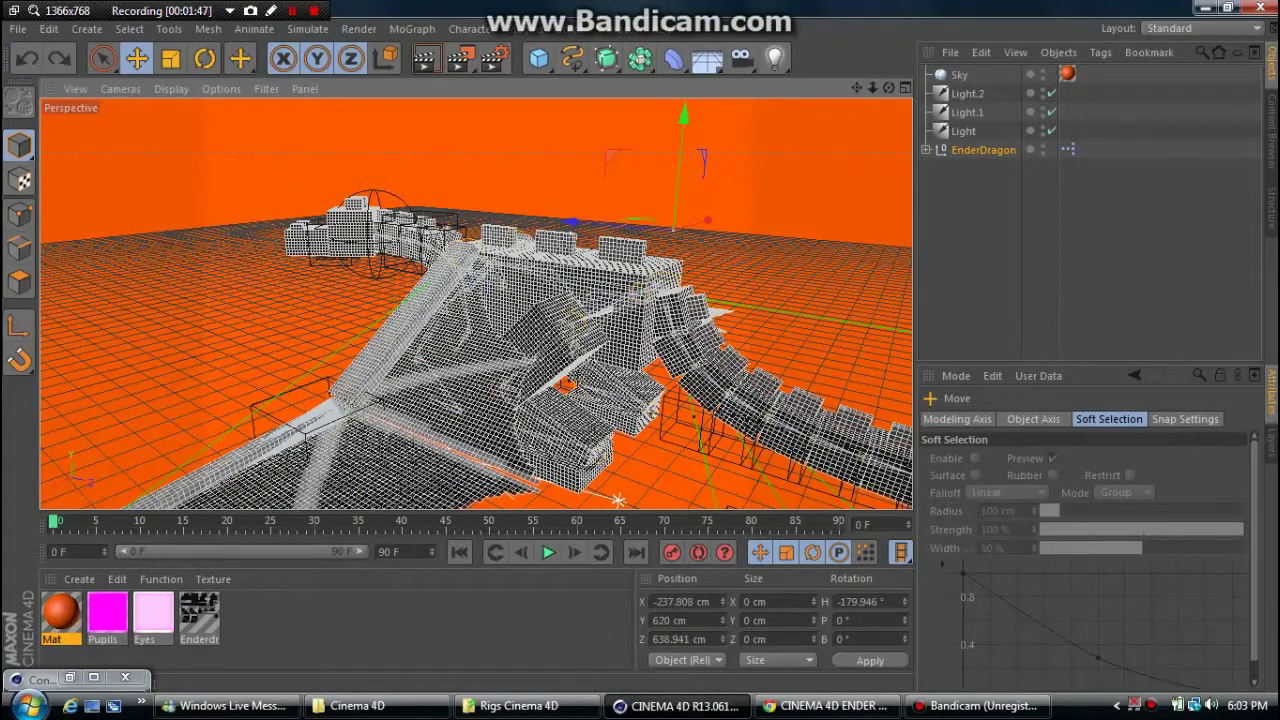
{"action": "left_click_drag", "start_coordinate": [618, 500], "coordinate": [618, 500], "text": "alt"}
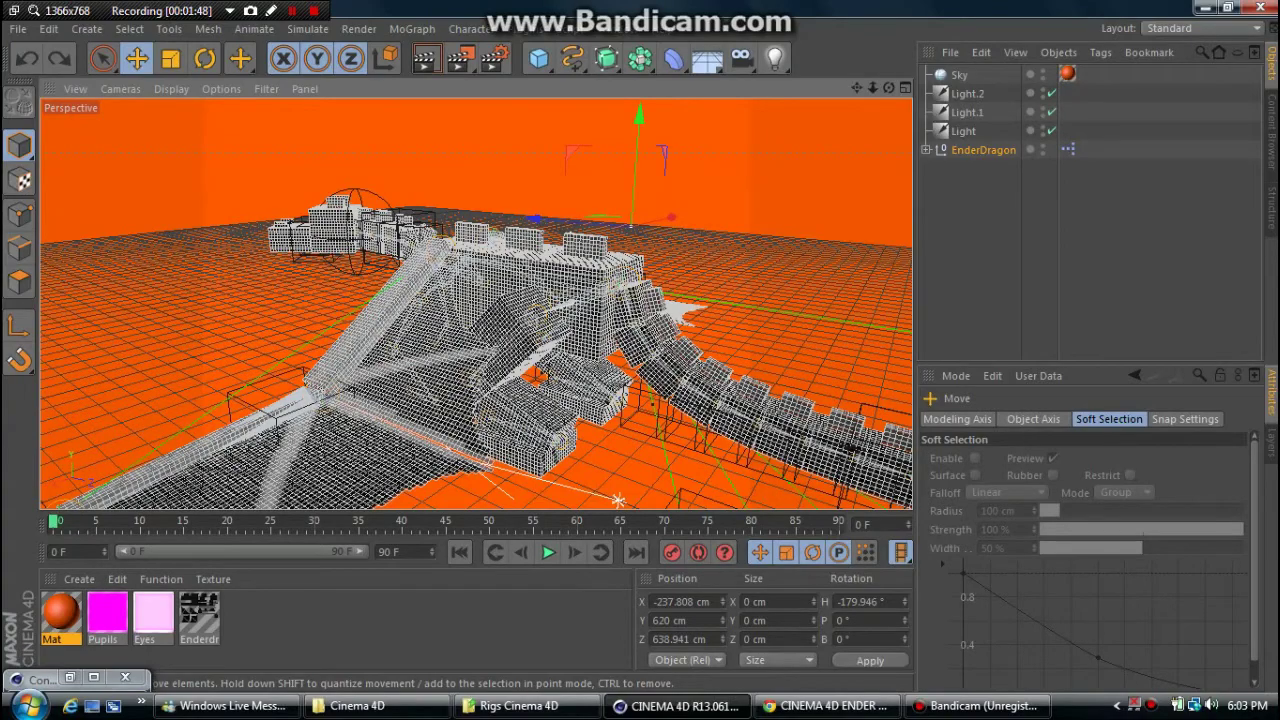
{"action": "mouse_move", "coordinate": [618, 500]}
{"action": "left_mouse_down", "text": "alt"}
{"action": "mouse_move", "coordinate": [395, 390]}
{"action": "mouse_move", "coordinate": [478, 421]}
{"action": "left_mouse_up", "text": "alt"}
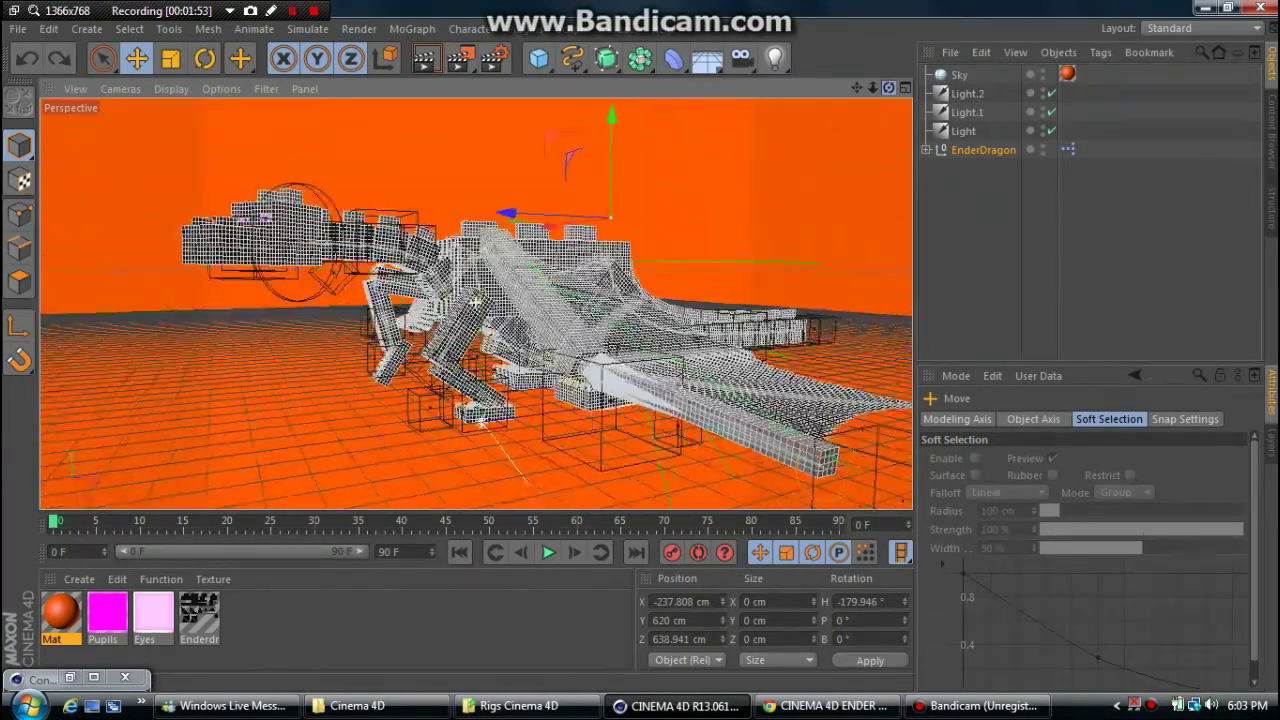
{"action": "left_click_drag", "start_coordinate": [480, 420], "coordinate": [698, 402], "text": "alt"}
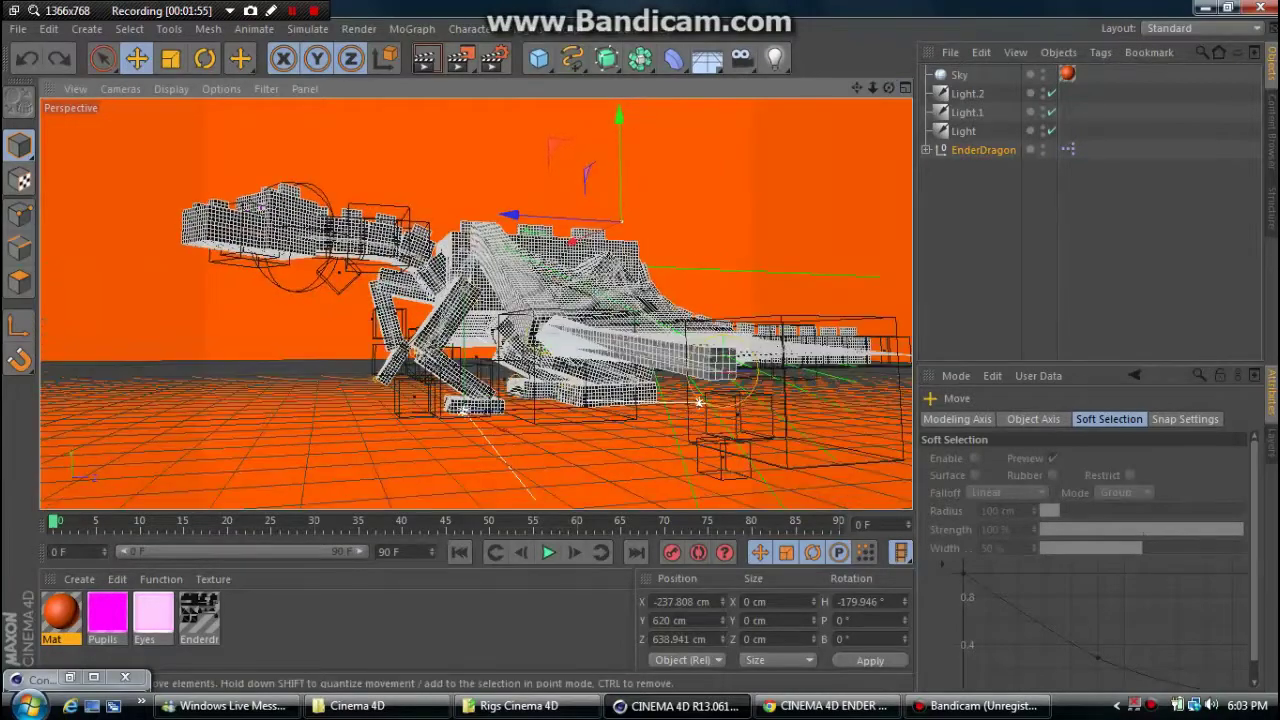
- Swing the wing with the wings control null, undo the move, and clear the selection
{"action": "left_click", "coordinate": [698, 402]}
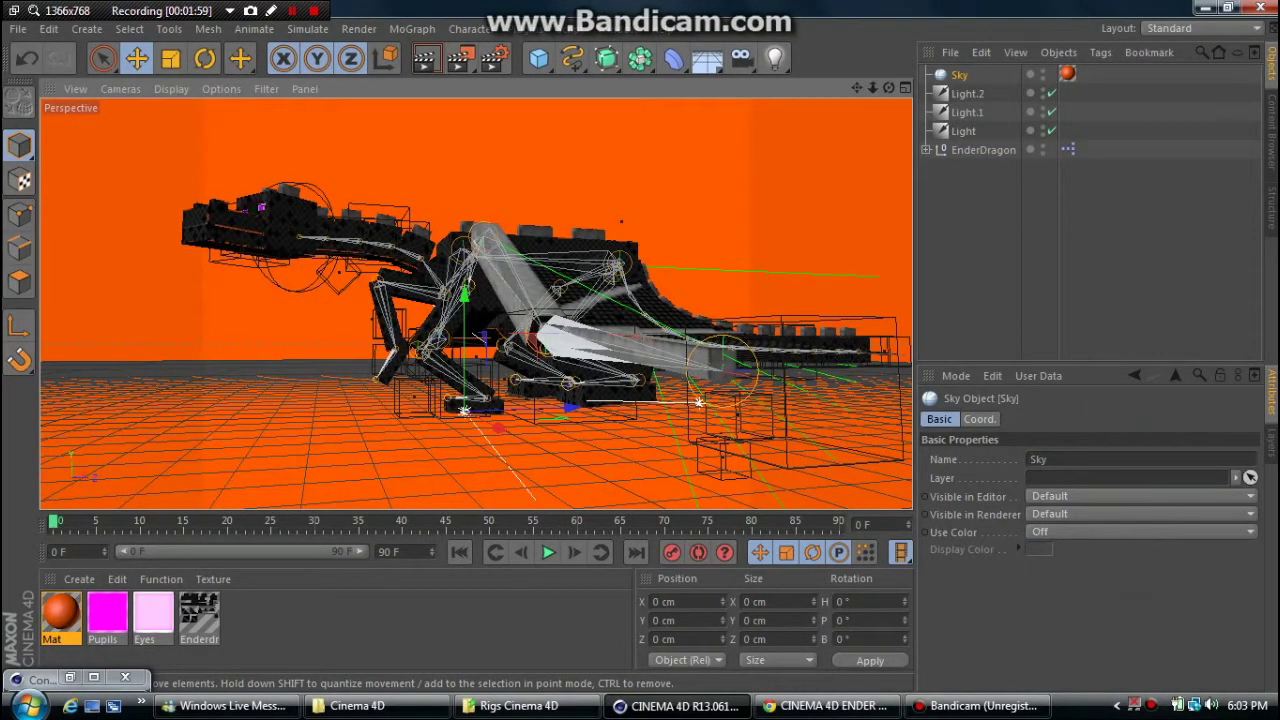
{"action": "left_click", "coordinate": [698, 402]}
{"action": "mouse_move", "coordinate": [480, 362]}
{"action": "left_mouse_down"}
{"action": "mouse_move", "coordinate": [430, 372]}
{"action": "mouse_move", "coordinate": [492, 372]}
{"action": "left_mouse_up"}
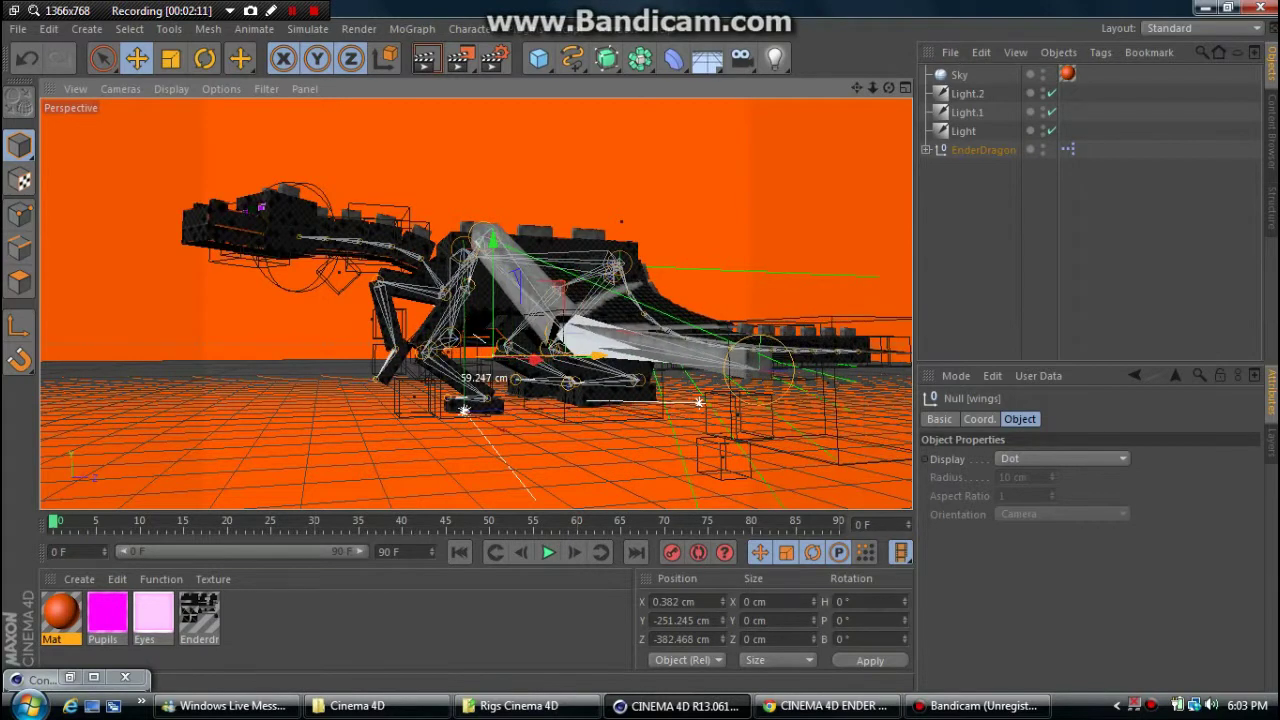
{"action": "left_click_drag", "start_coordinate": [492, 372], "coordinate": [475, 372]}
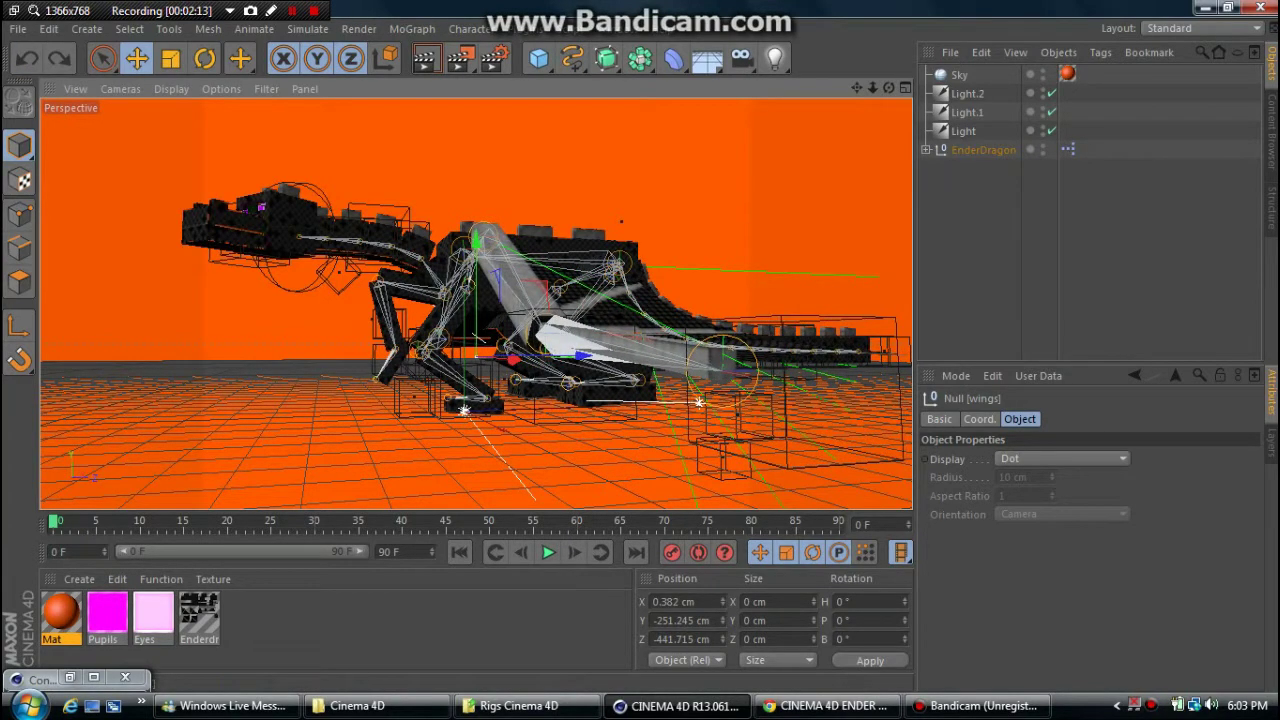
{"action": "key", "text": "ctrl+z"}
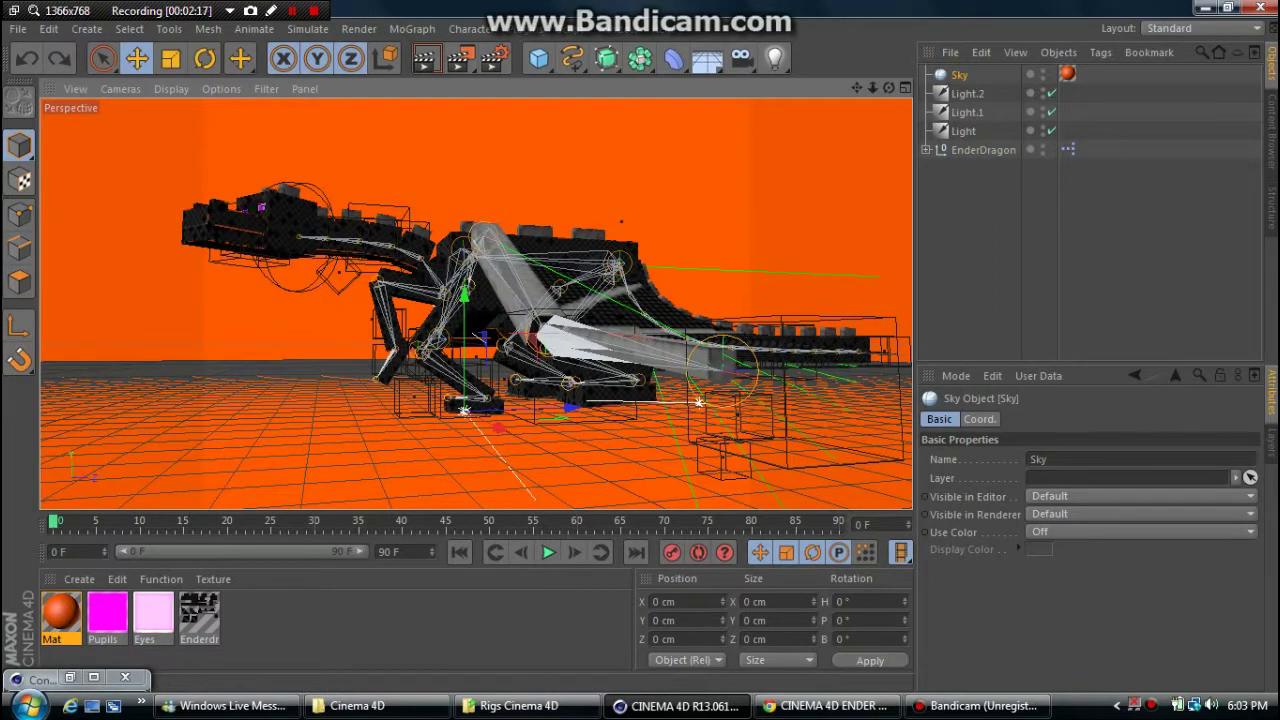
{"action": "left_click_drag", "start_coordinate": [698, 403], "coordinate": [475, 302], "text": "alt"}
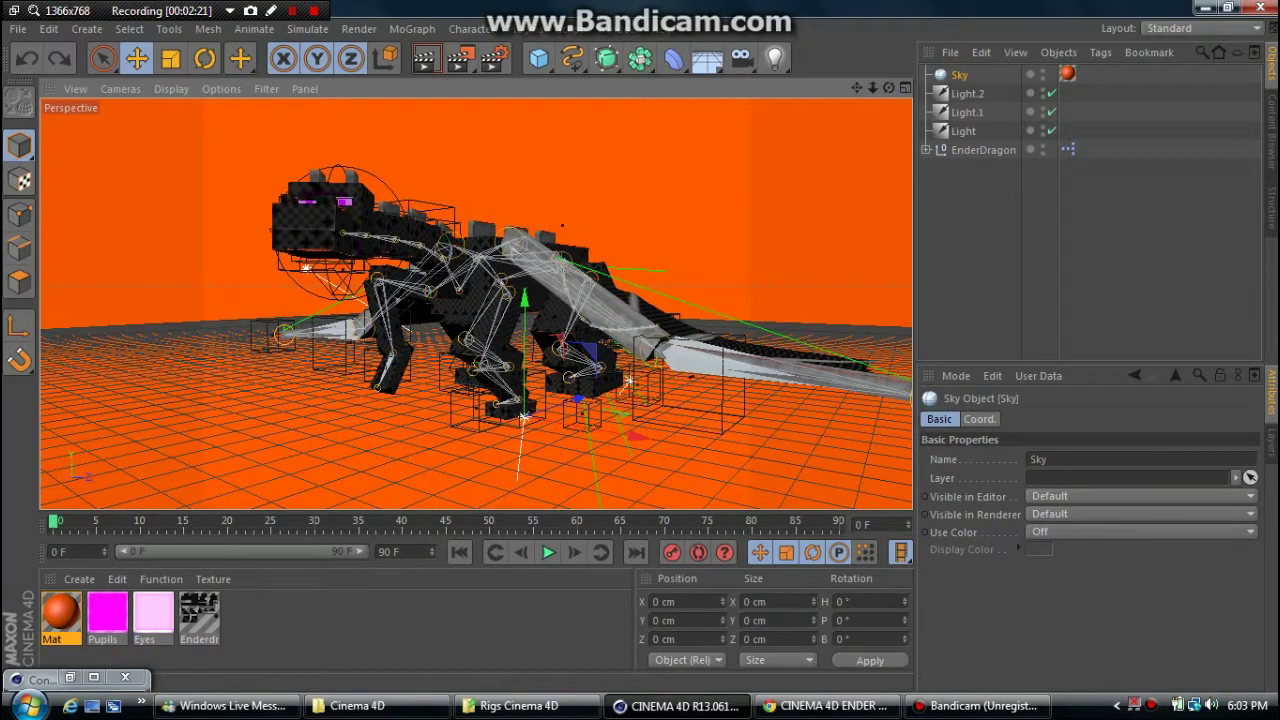
{"action": "key", "text": "ctrl+shift+a"}
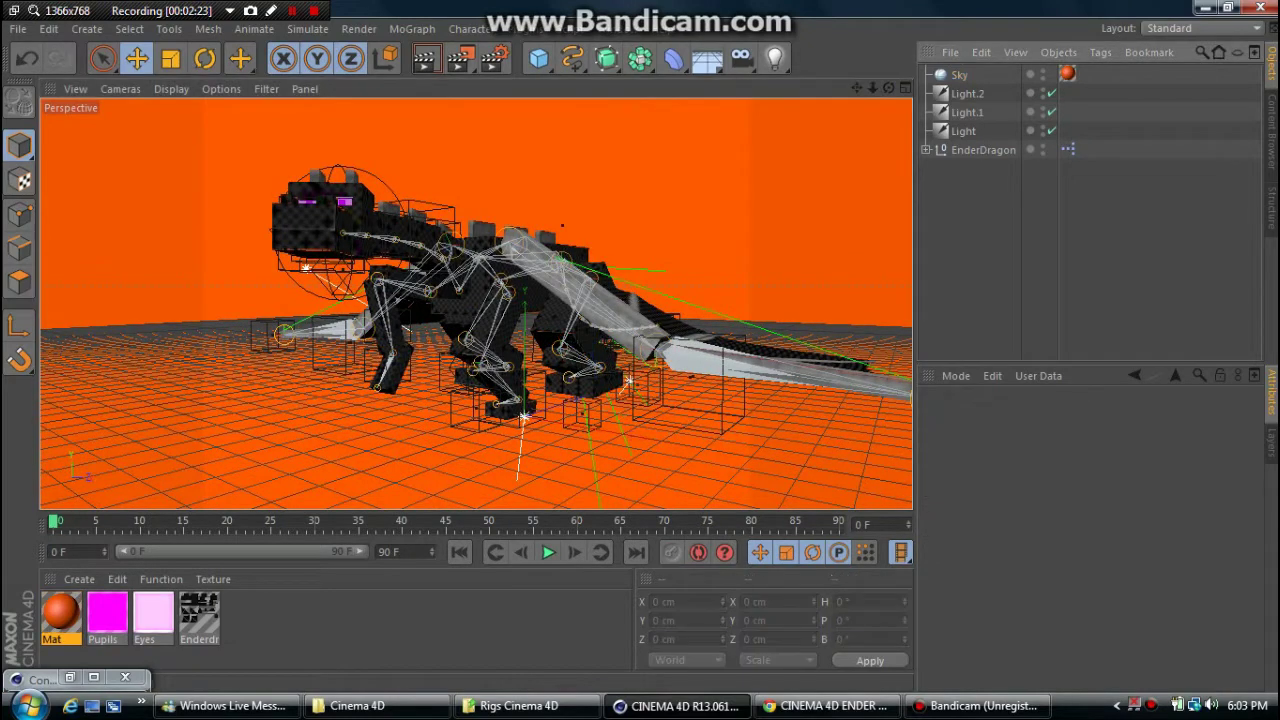
- Expand the dragon hierarchy and move the back-right leg's knee control
{"action": "left_click", "coordinate": [926, 149], "text": "ctrl"}
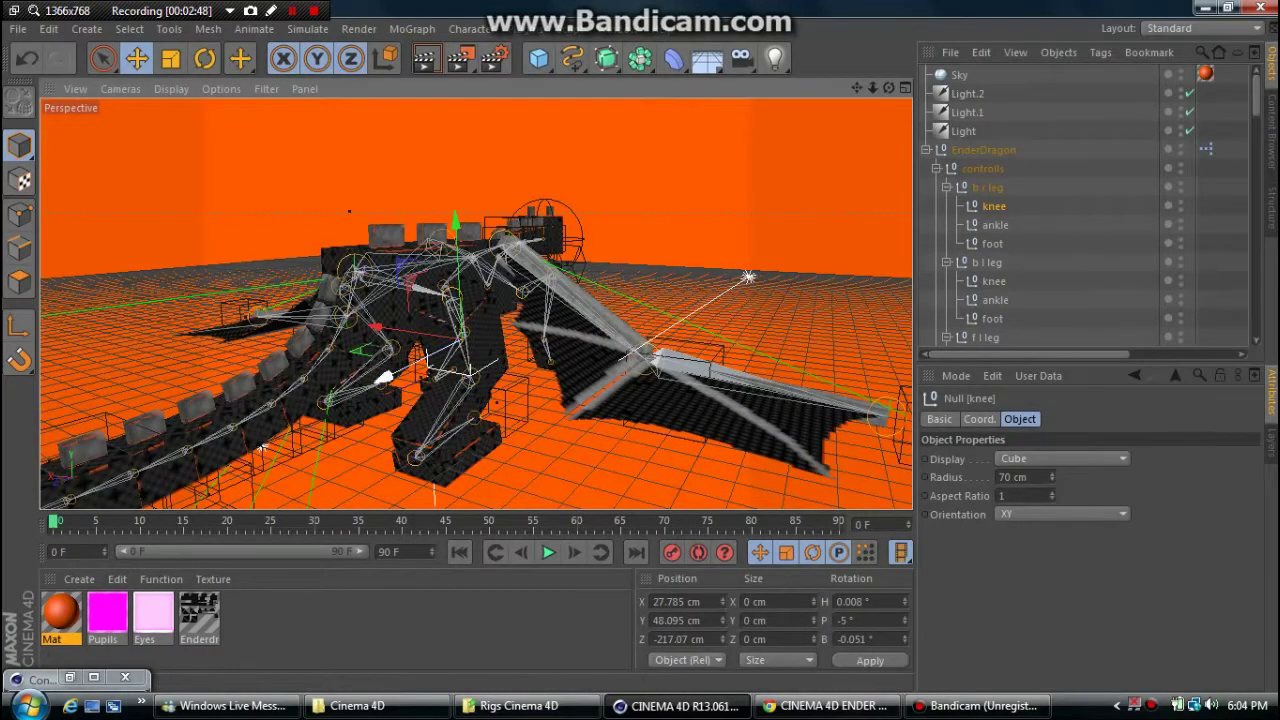
{"action": "left_click_drag", "start_coordinate": [384, 377], "coordinate": [444, 346]}
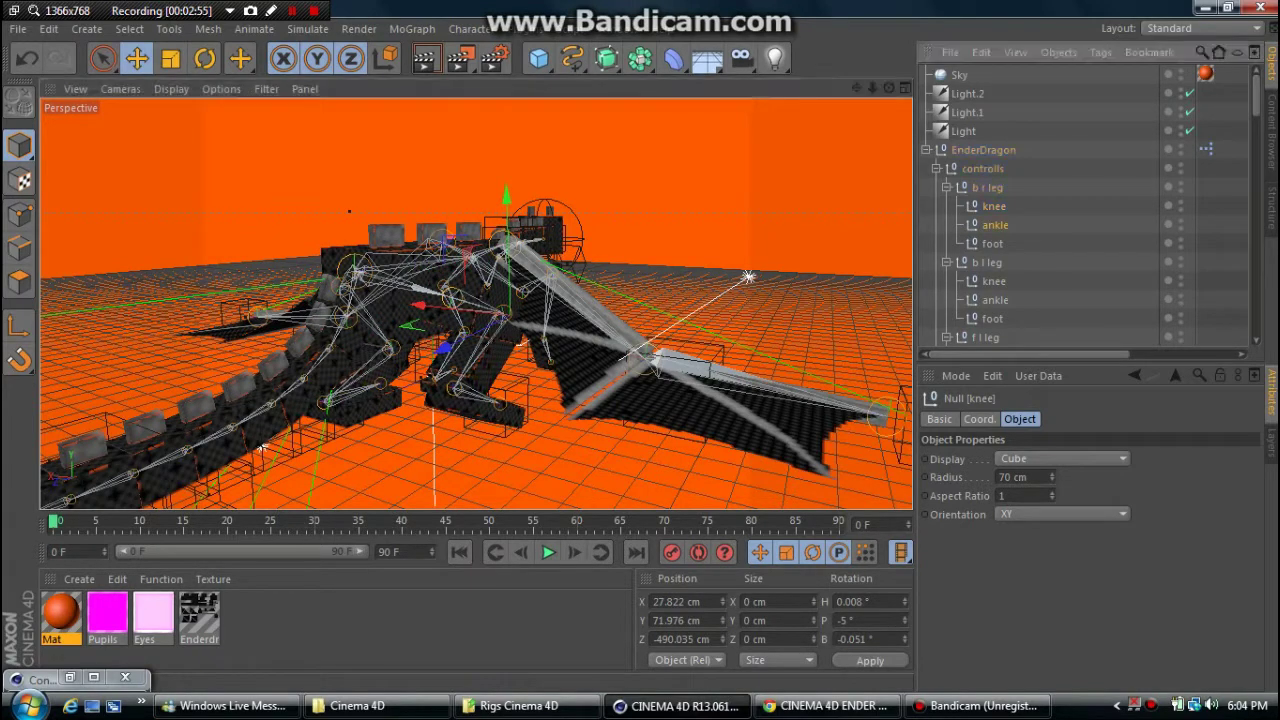
{"action": "left_click", "coordinate": [366, 492]}
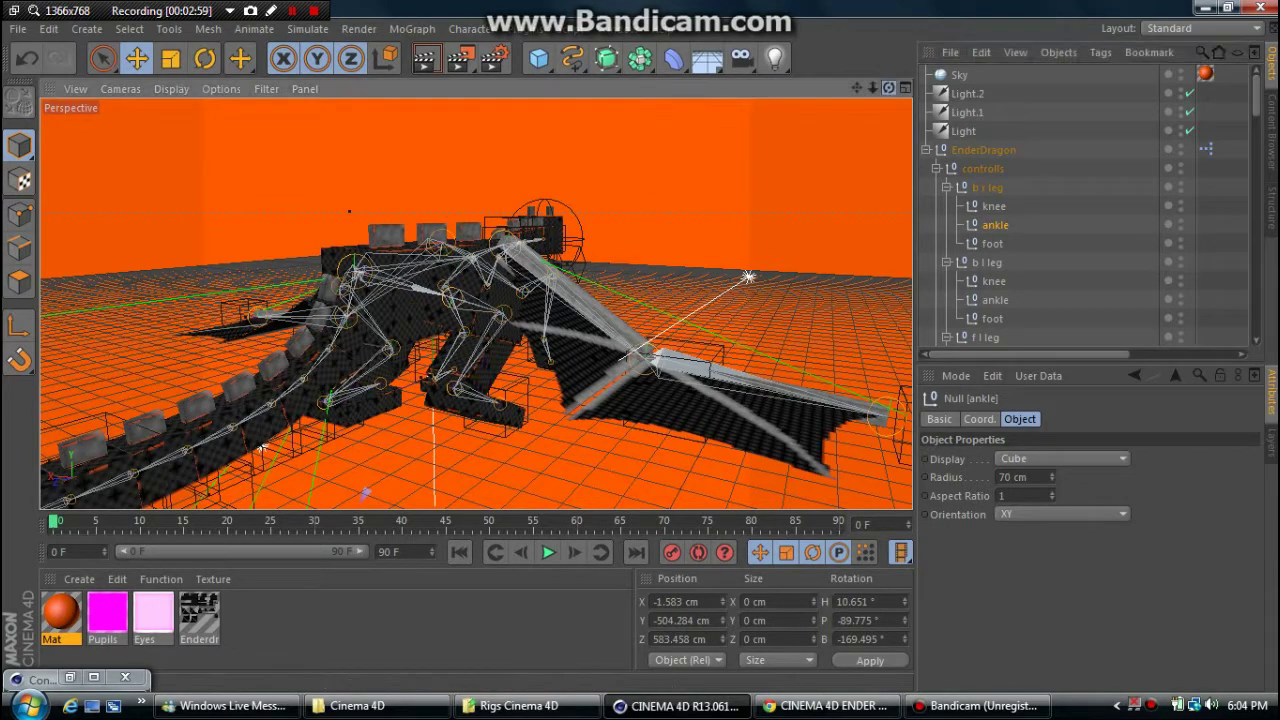
{"action": "mouse_move", "coordinate": [475, 302]}
{"action": "left_mouse_down", "text": "alt"}
{"action": "mouse_move", "coordinate": [170, 490]}
{"action": "mouse_move", "coordinate": [313, 492]}
{"action": "left_mouse_up", "text": "alt"}
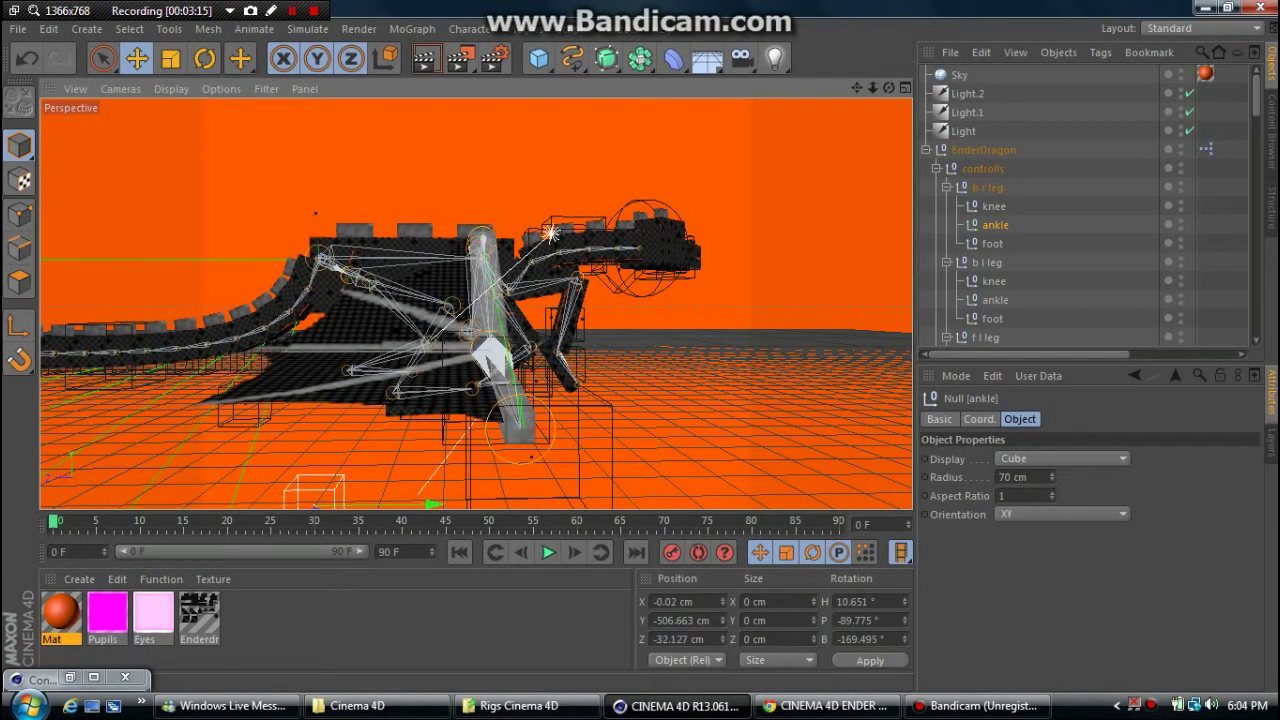
{"action": "mouse_move", "coordinate": [888, 88]}
{"action": "left_mouse_down"}
{"action": "mouse_move", "coordinate": [960, 90]}
{"action": "mouse_move", "coordinate": [888, 88]}
{"action": "left_mouse_up"}
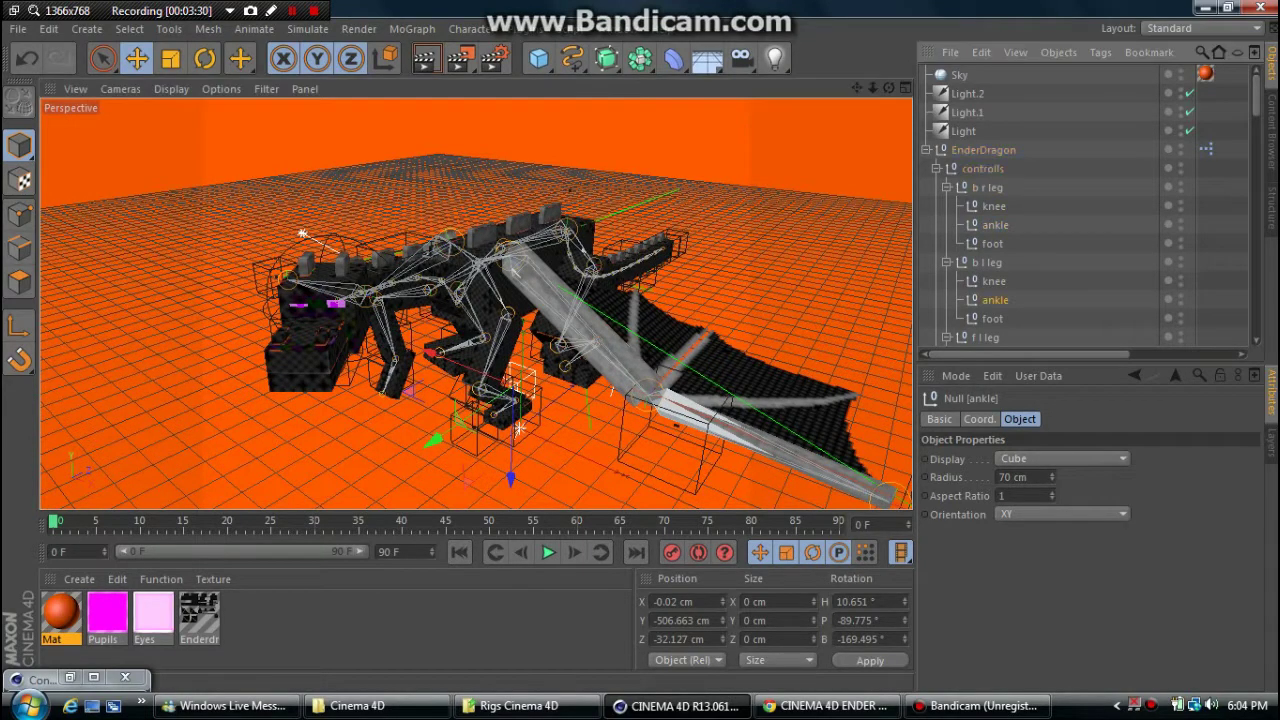
- Lift the back-left leg's foot control upward and watch the leg follow
{"action": "left_click", "coordinate": [995, 300]}
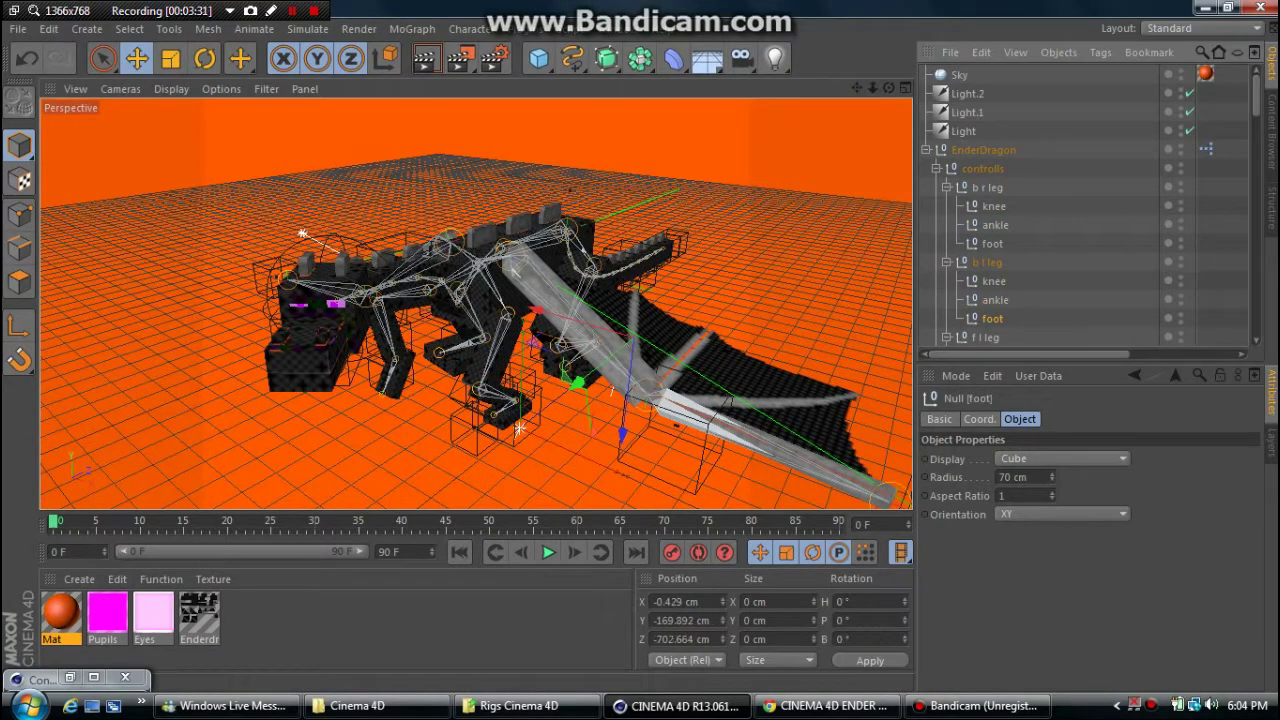
{"action": "left_click", "coordinate": [519, 428]}
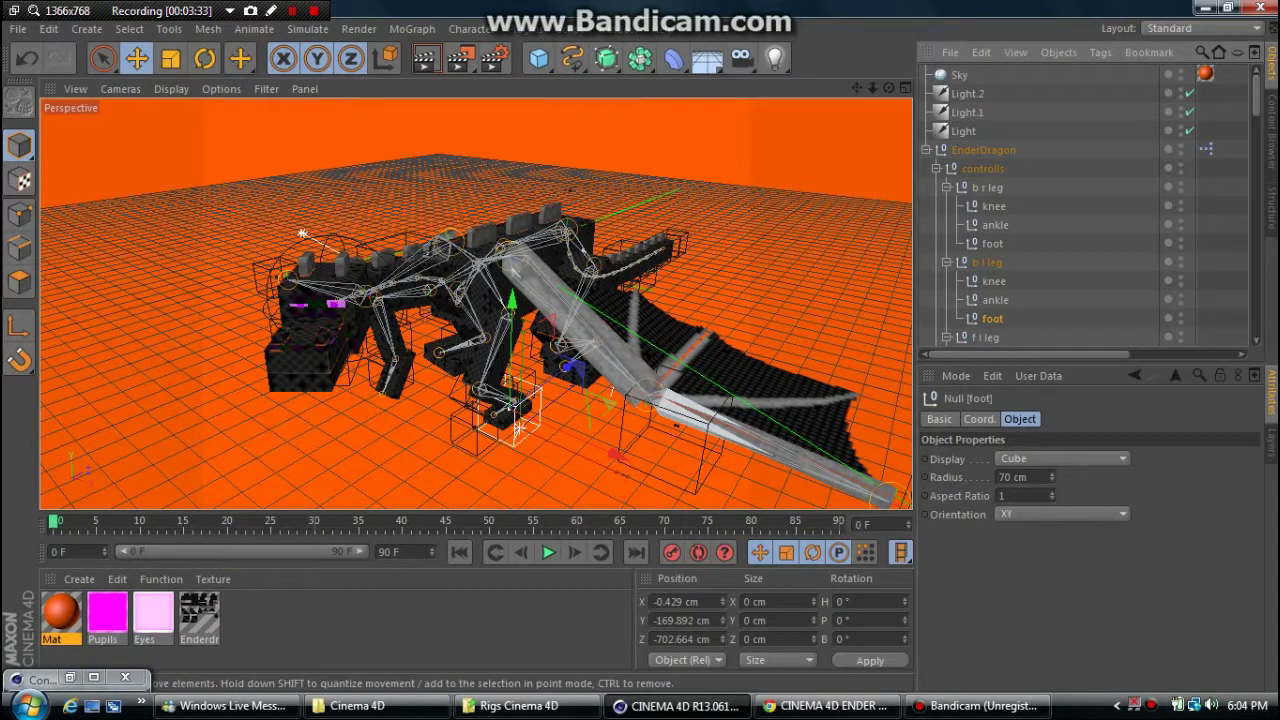
{"action": "left_click_drag", "start_coordinate": [513, 330], "coordinate": [513, 331]}
{"action": "left_click_drag", "start_coordinate": [506, 418], "coordinate": [518, 430]}
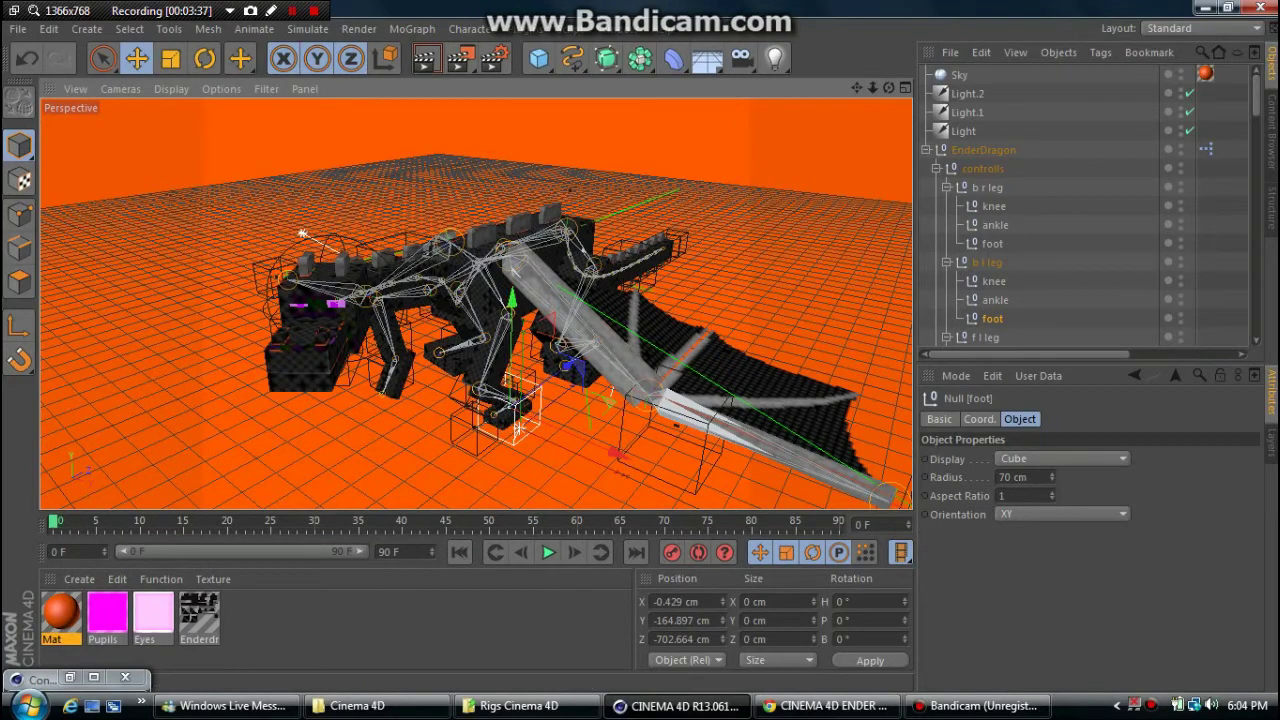
{"action": "left_click", "coordinate": [519, 428]}
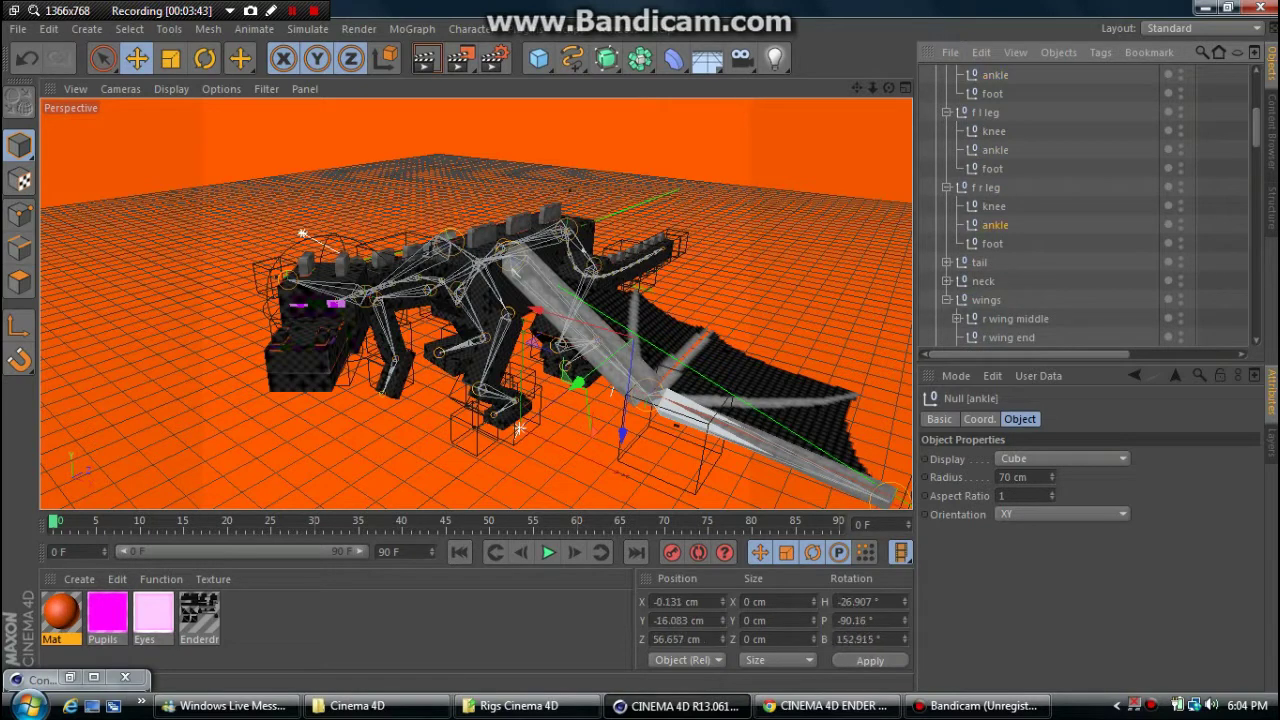
- Shift the front-right ankle control forward and down to bend the leg, then undo it
{"action": "left_click", "coordinate": [278, 383]}
{"action": "left_click_drag", "start_coordinate": [285, 382], "coordinate": [296, 377]}
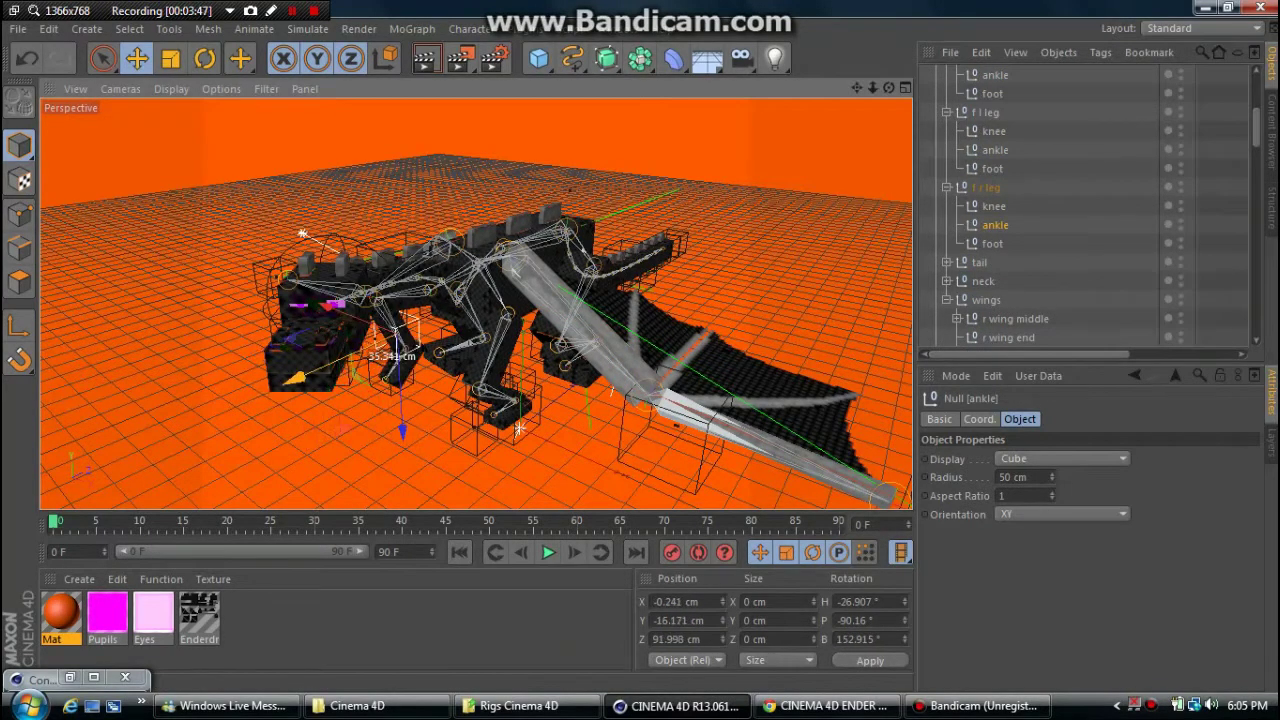
{"action": "left_click_drag", "start_coordinate": [401, 428], "coordinate": [404, 462]}
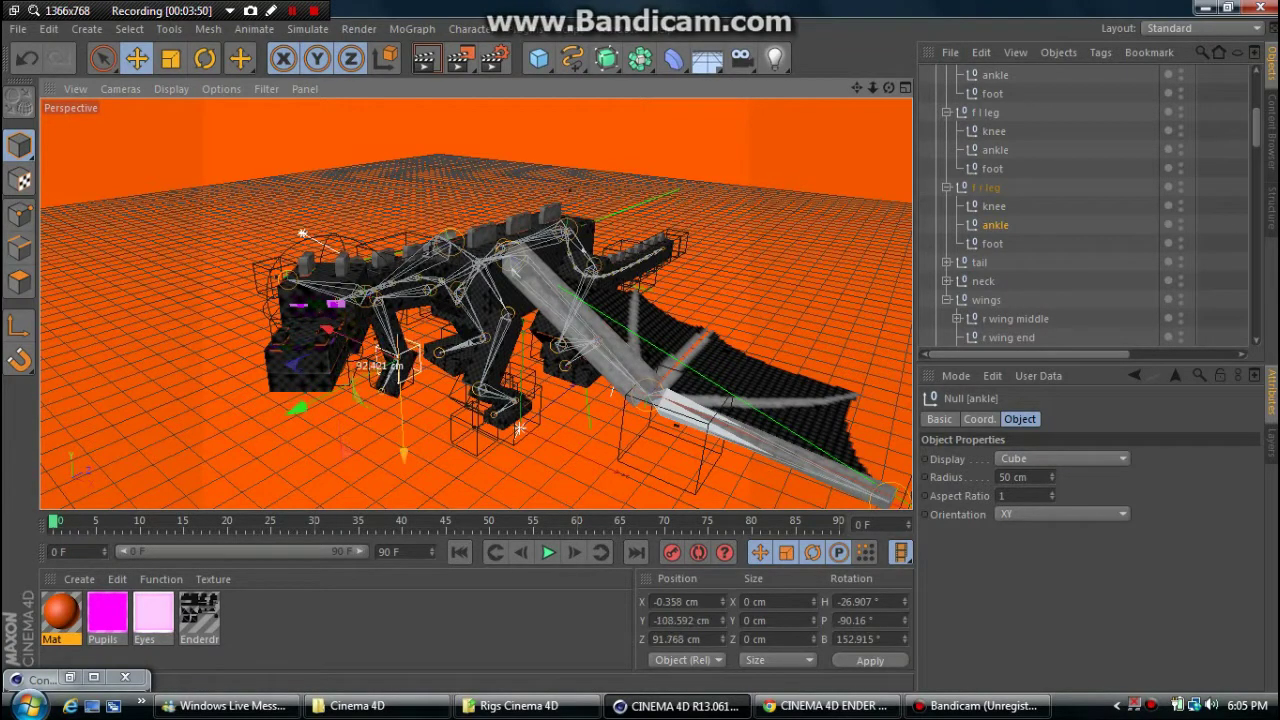
{"action": "key", "text": "ctrl+z"}
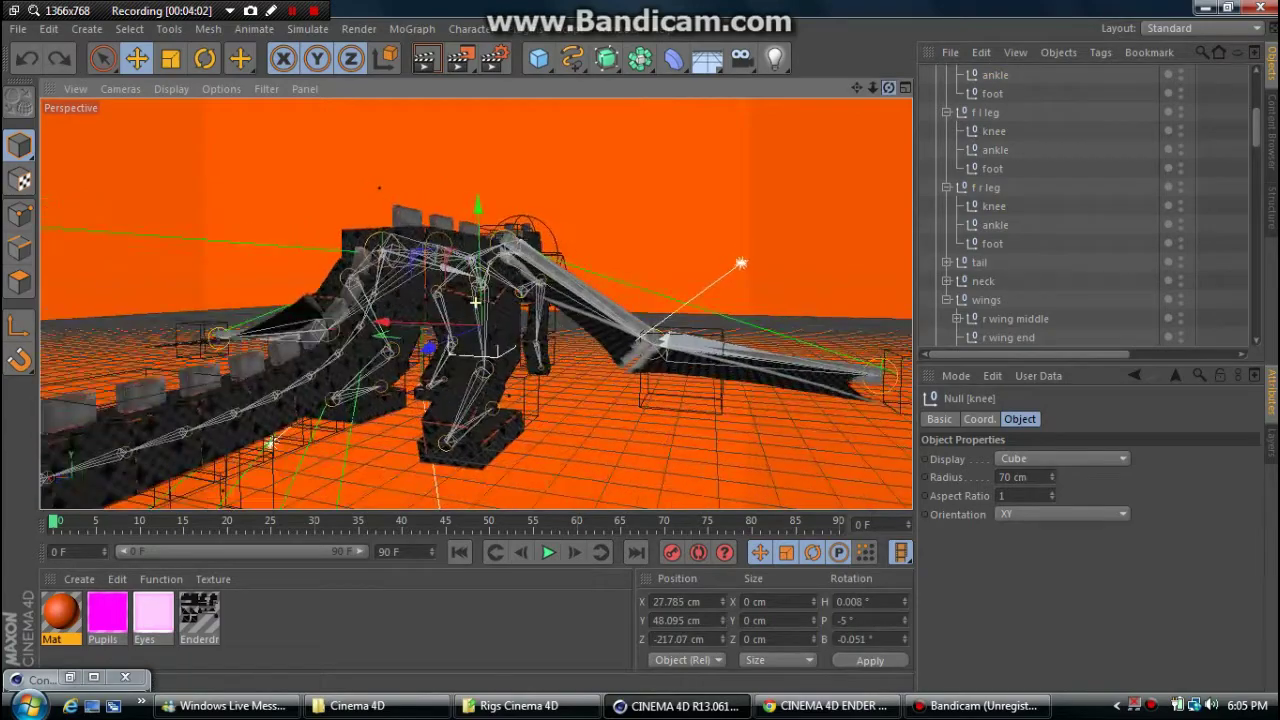
- Orbit to see the dragon from its other side and reveal the tail's joint controls
{"action": "left_click_drag", "start_coordinate": [475, 301], "coordinate": [475, 302], "text": "alt"}
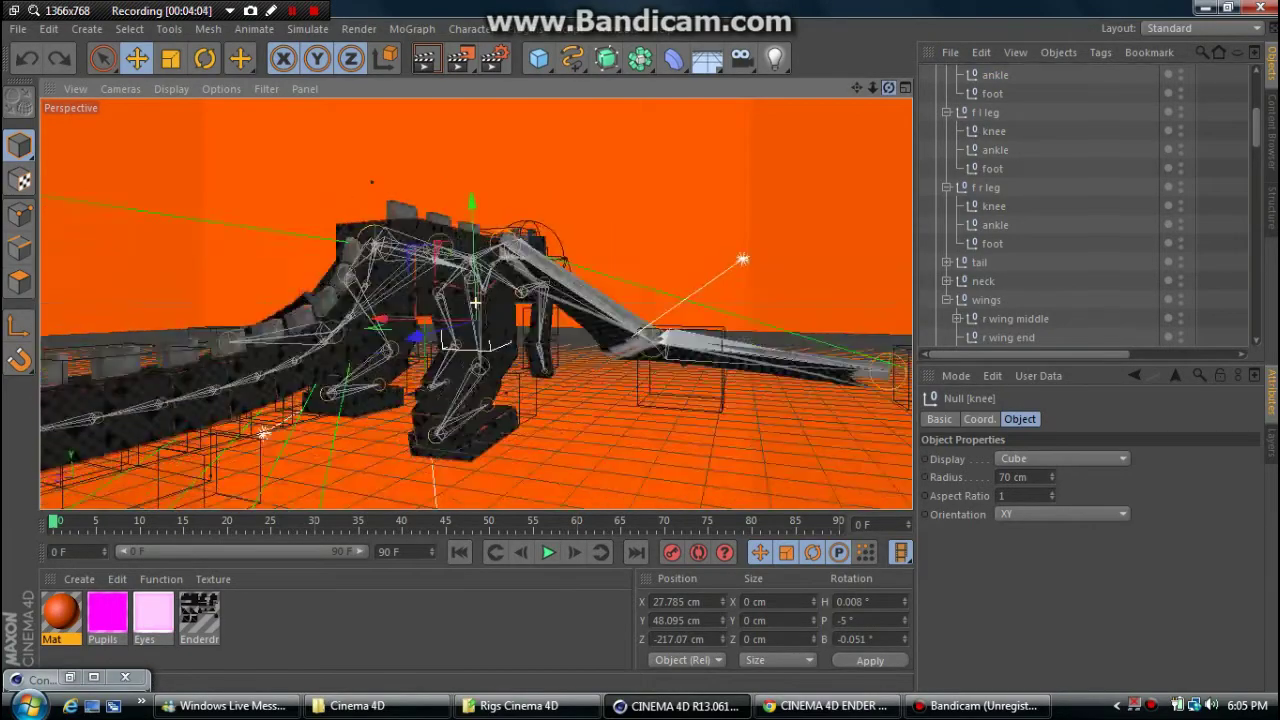
{"action": "left_click_drag", "start_coordinate": [475, 302], "coordinate": [475, 300], "text": "alt"}
{"action": "left_click", "coordinate": [946, 262]}
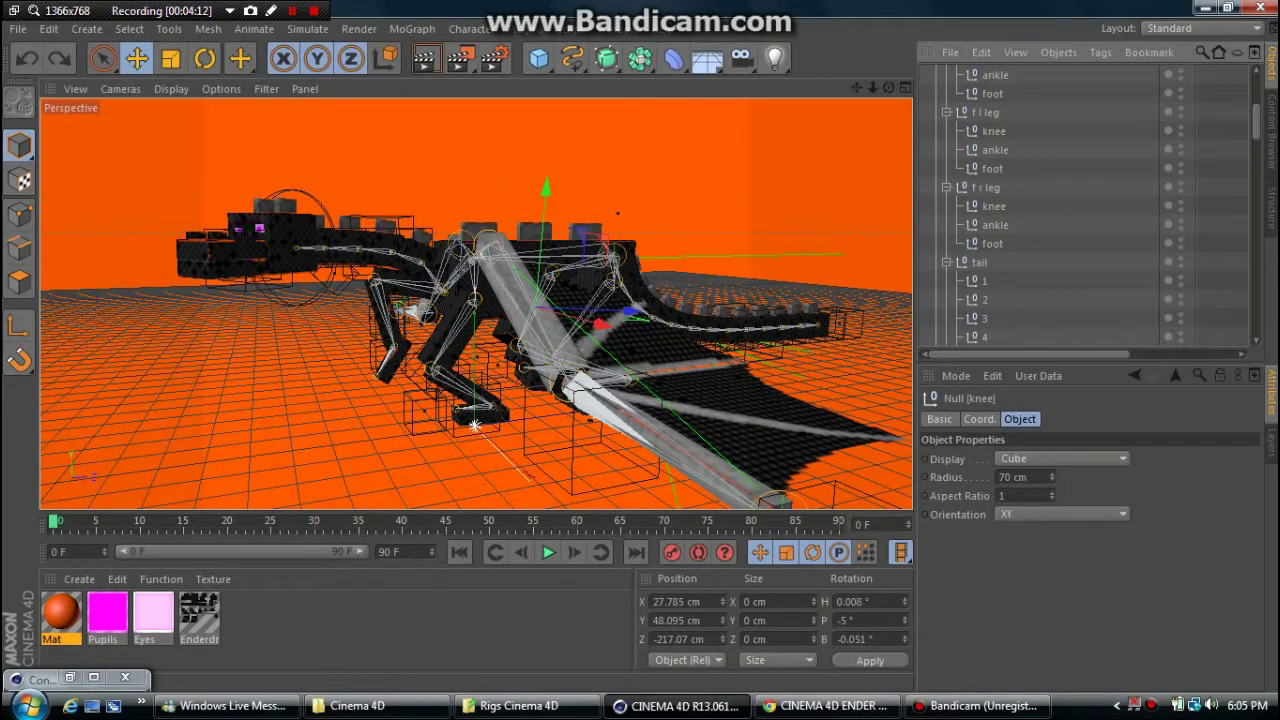
- Raise tail joints 1, 2 and 3 in turn, undoing each move
{"action": "left_click", "coordinate": [984, 281]}
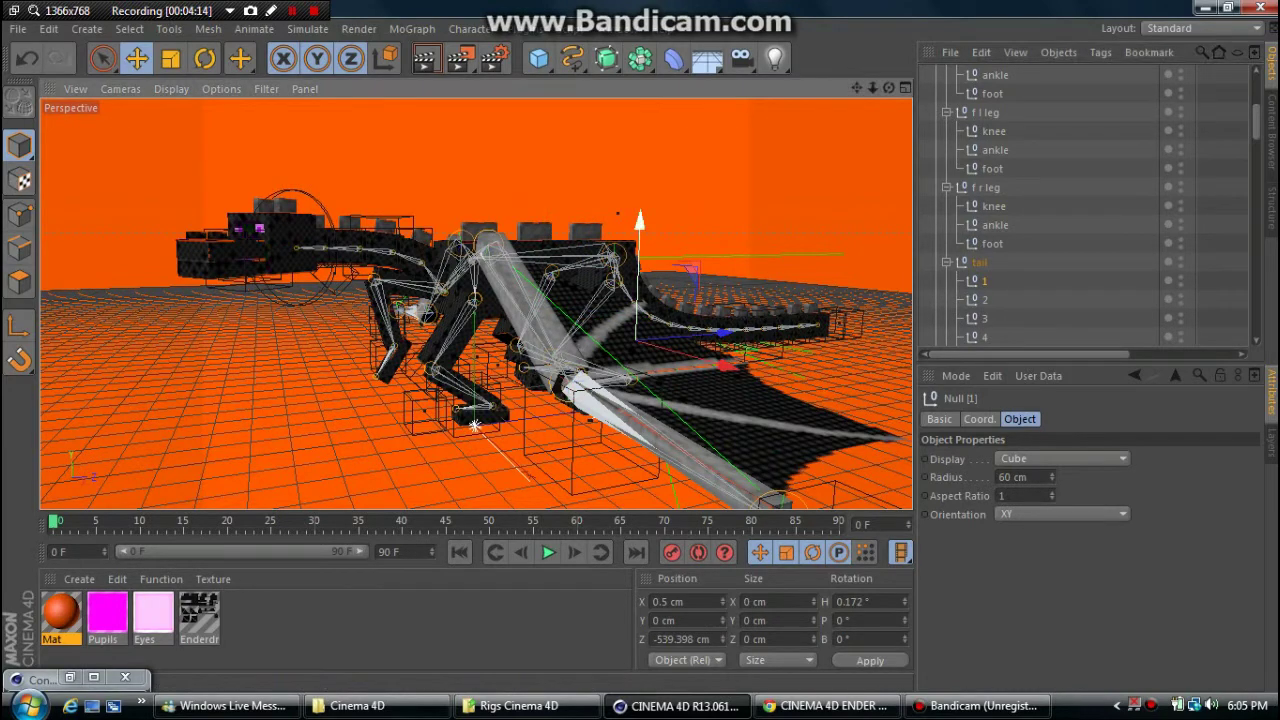
{"action": "left_click_drag", "start_coordinate": [640, 225], "coordinate": [641, 100]}
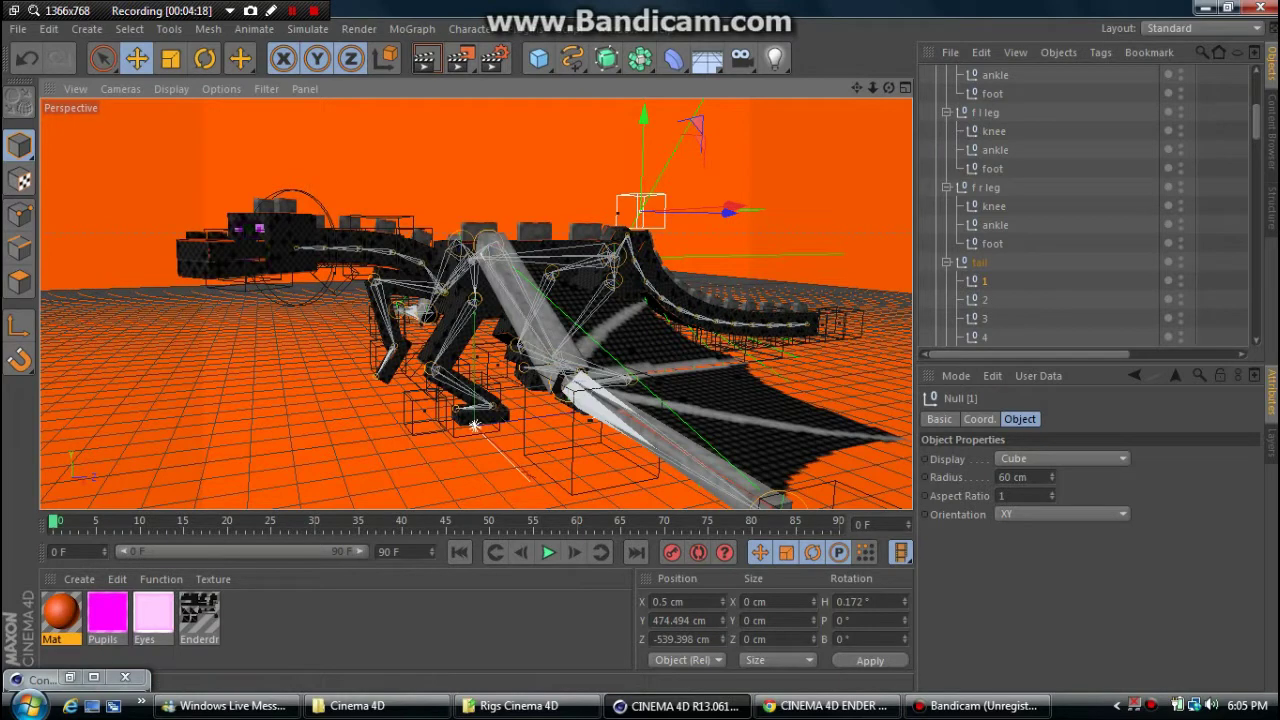
{"action": "key", "text": "ctrl+z"}
{"action": "left_click", "coordinate": [984, 299]}
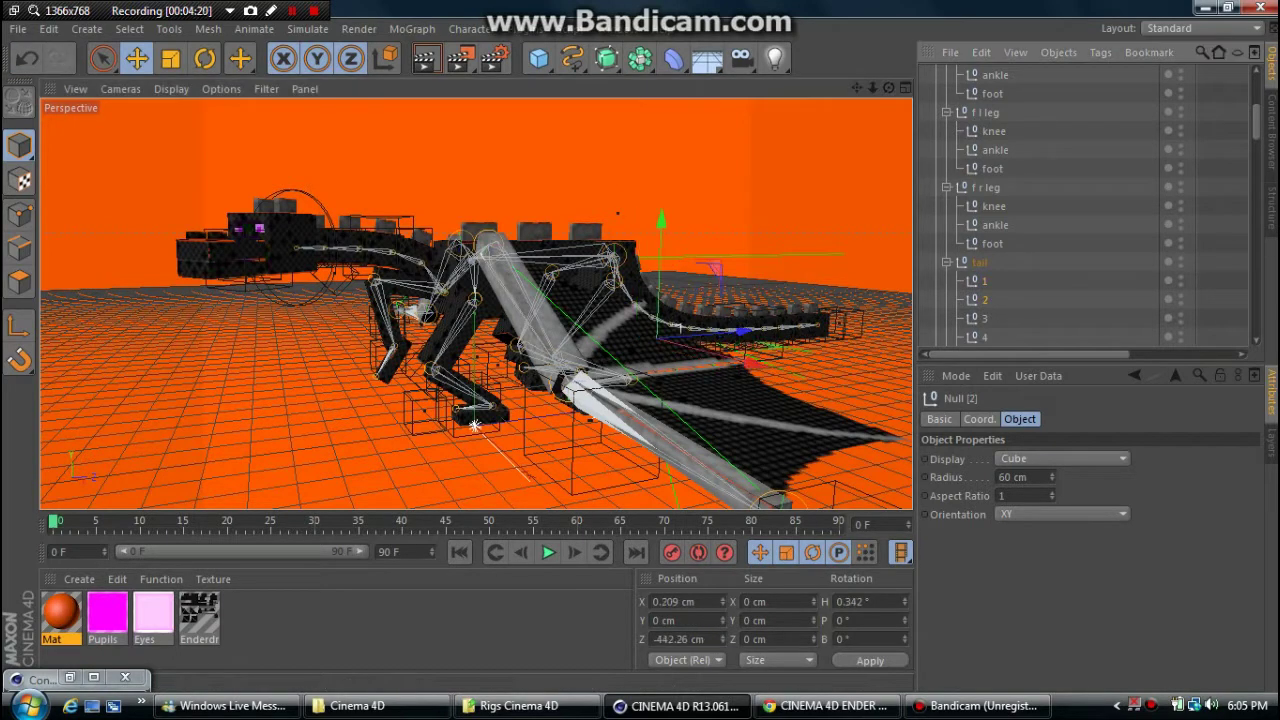
{"action": "left_click_drag", "start_coordinate": [663, 280], "coordinate": [663, 230]}
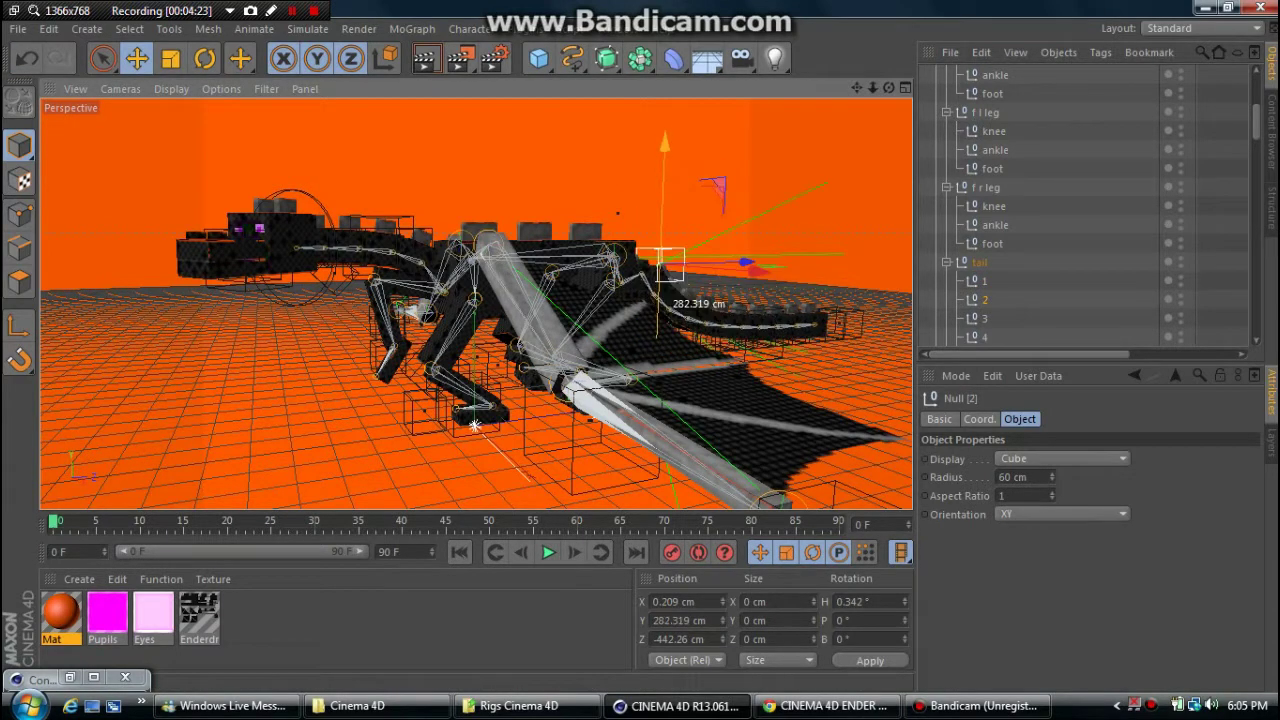
{"action": "key", "text": "ctrl+z"}
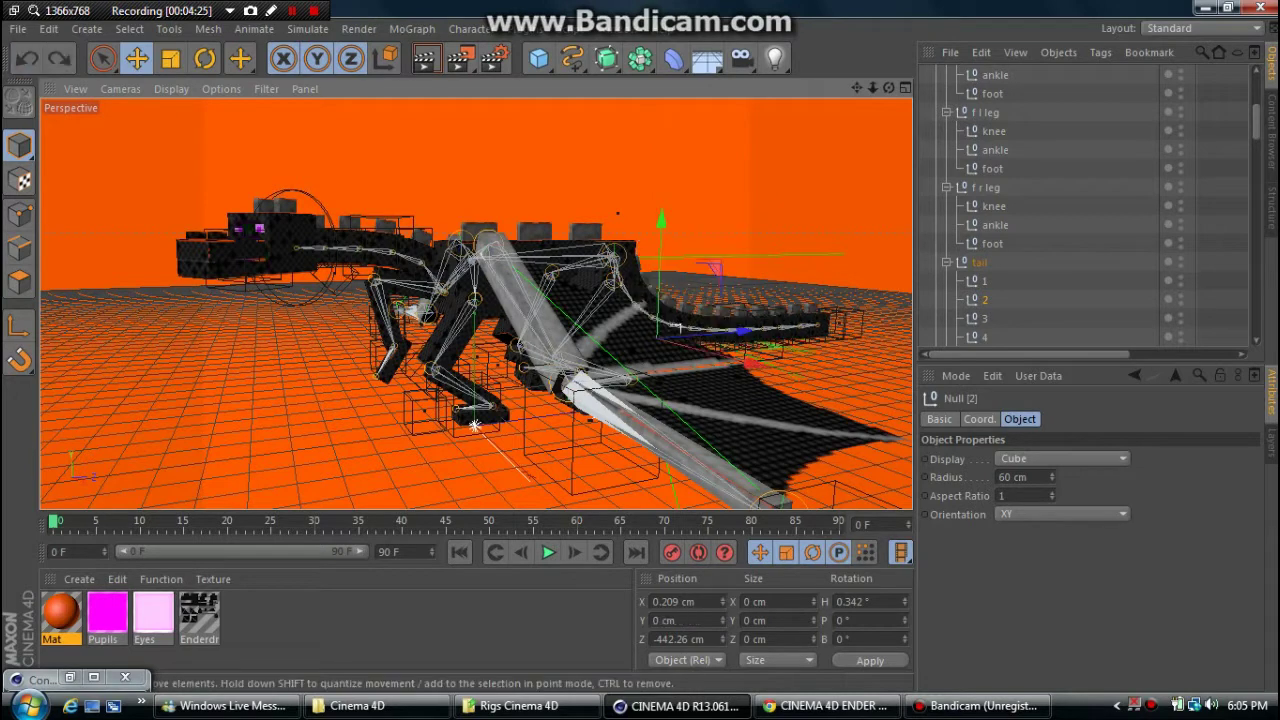
{"action": "left_click", "coordinate": [700, 333]}
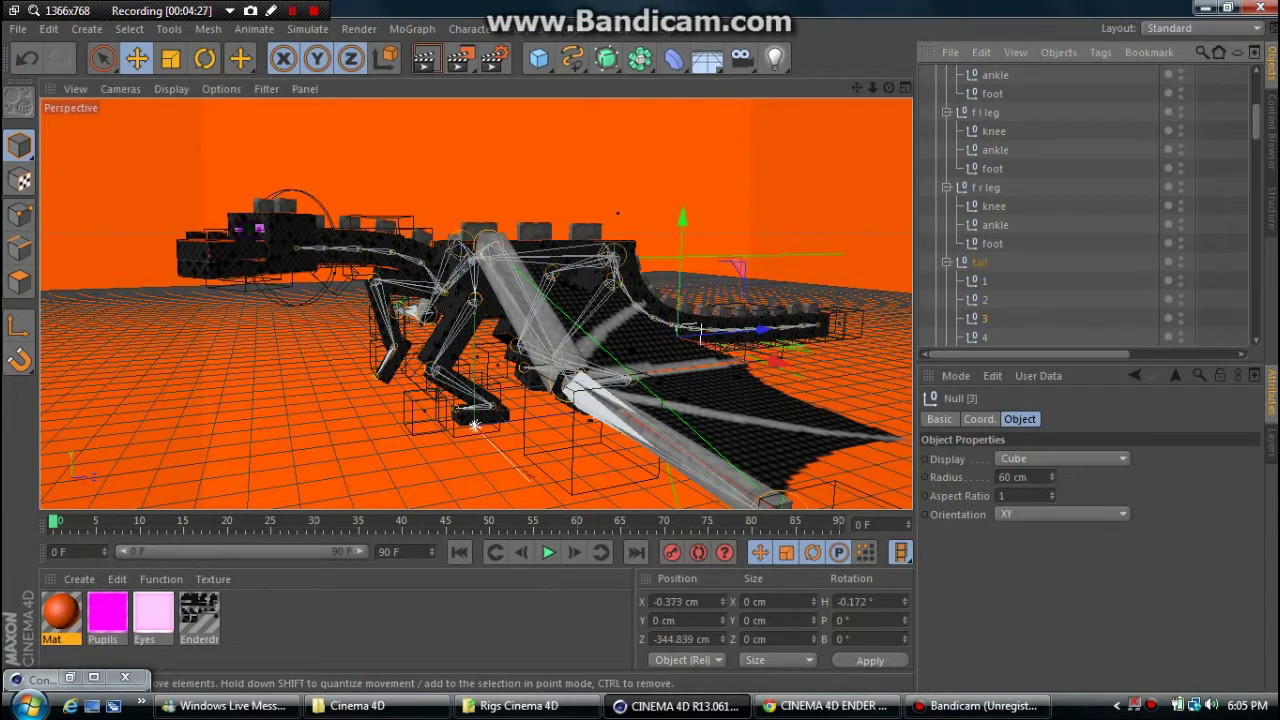
{"action": "left_click_drag", "start_coordinate": [700, 333], "coordinate": [700, 290]}
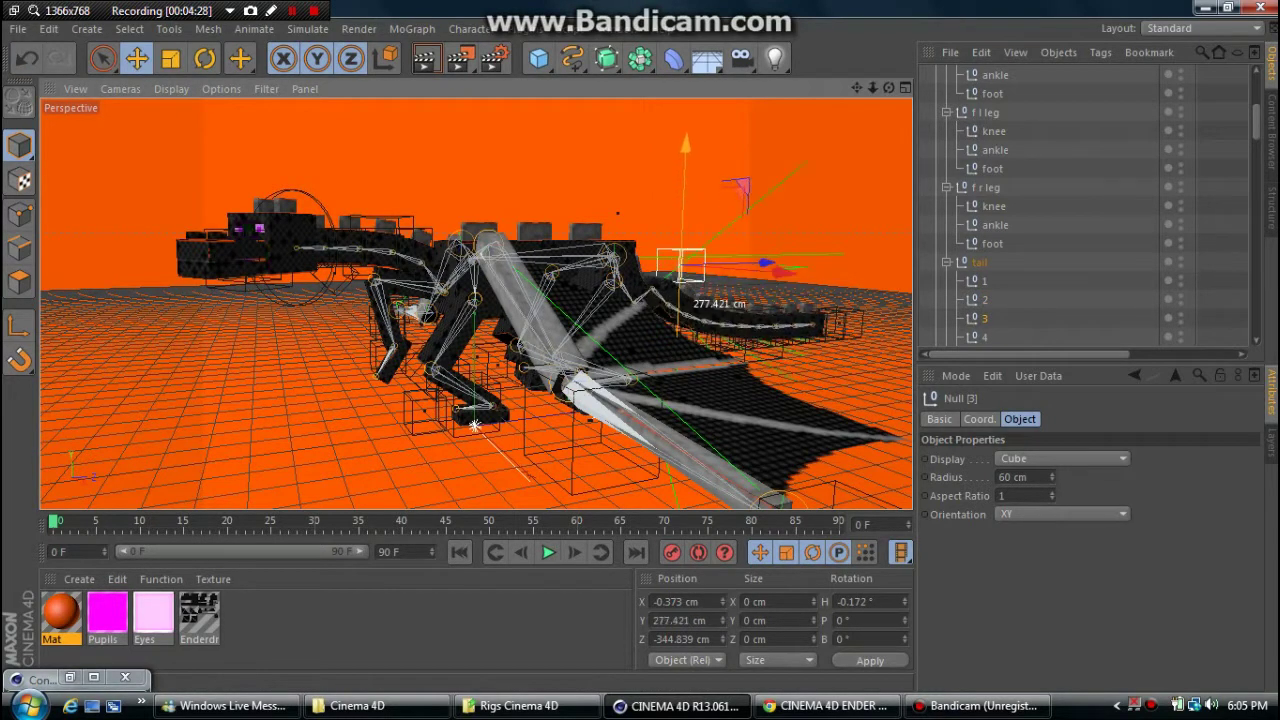
{"action": "key", "text": "ctrl+z"}
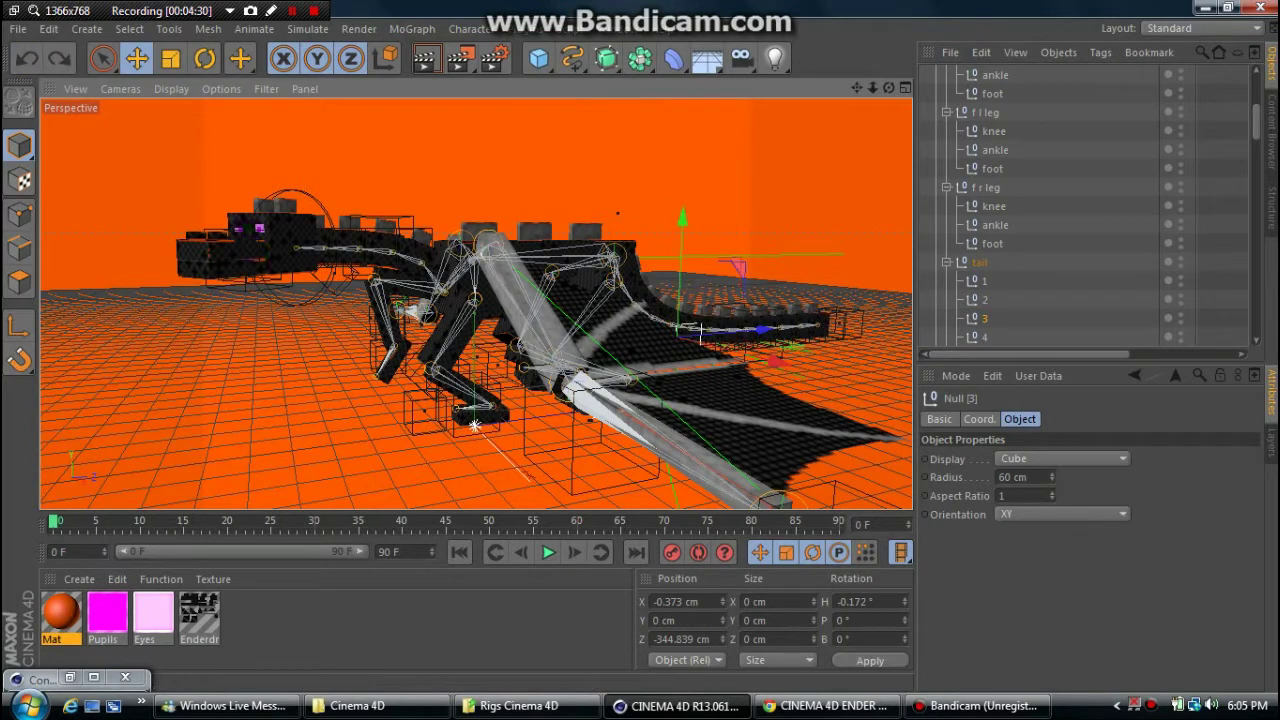
- Raise tail tip control 12 and swing it toward the body to bend the tail
{"action": "scroll", "coordinate": [1090, 210], "scroll_direction": "down", "scroll_amount": 5}
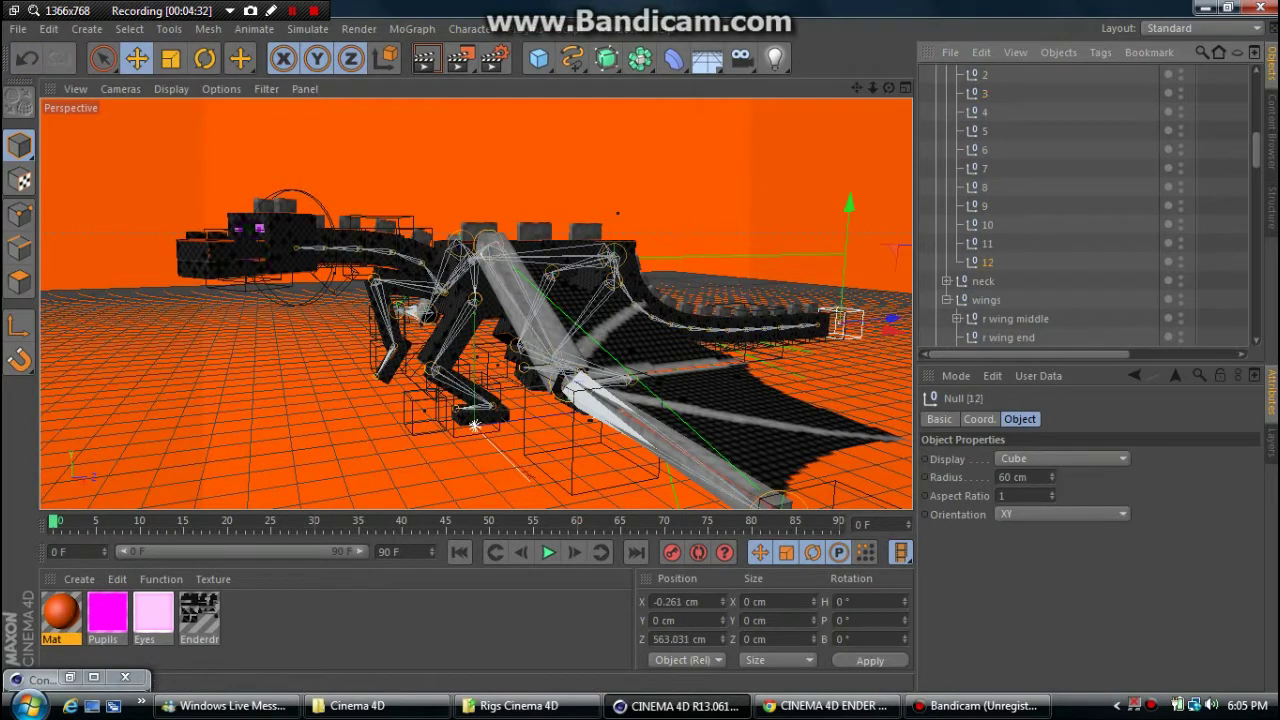
{"action": "left_click", "coordinate": [843, 323]}
{"action": "left_click_drag", "start_coordinate": [849, 205], "coordinate": [851, 177]}
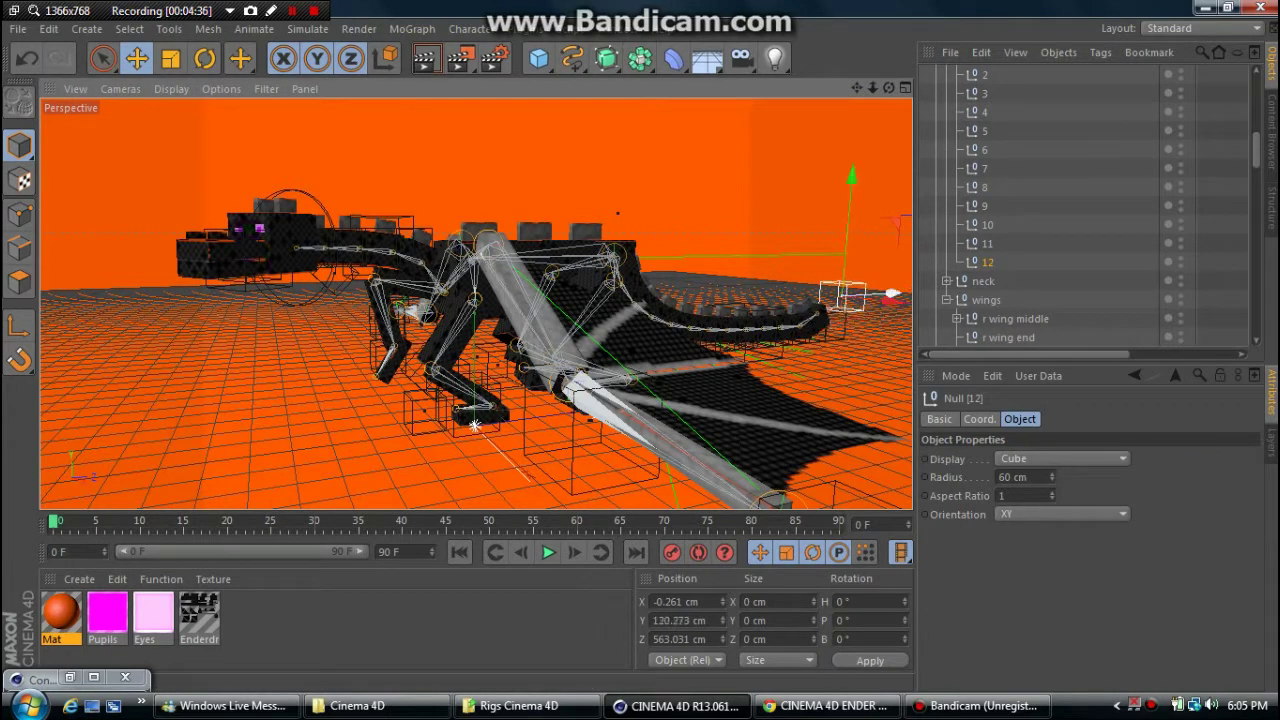
{"action": "mouse_move", "coordinate": [893, 297]}
{"action": "left_mouse_down"}
{"action": "mouse_move", "coordinate": [818, 321]}
{"action": "mouse_move", "coordinate": [893, 297]}
{"action": "left_mouse_up"}
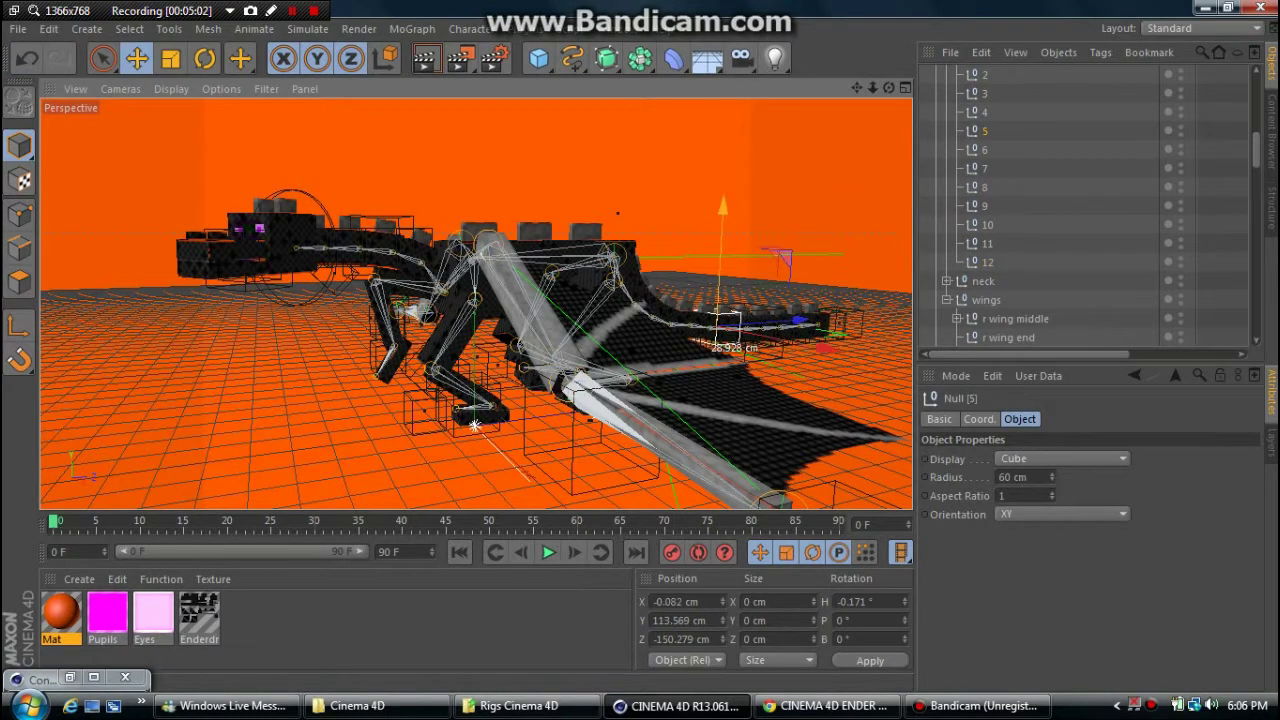
- Try lowering tail joint 5 and tilting it about 36 degrees, undoing both
{"action": "left_click_drag", "start_coordinate": [722, 320], "coordinate": [720, 340]}
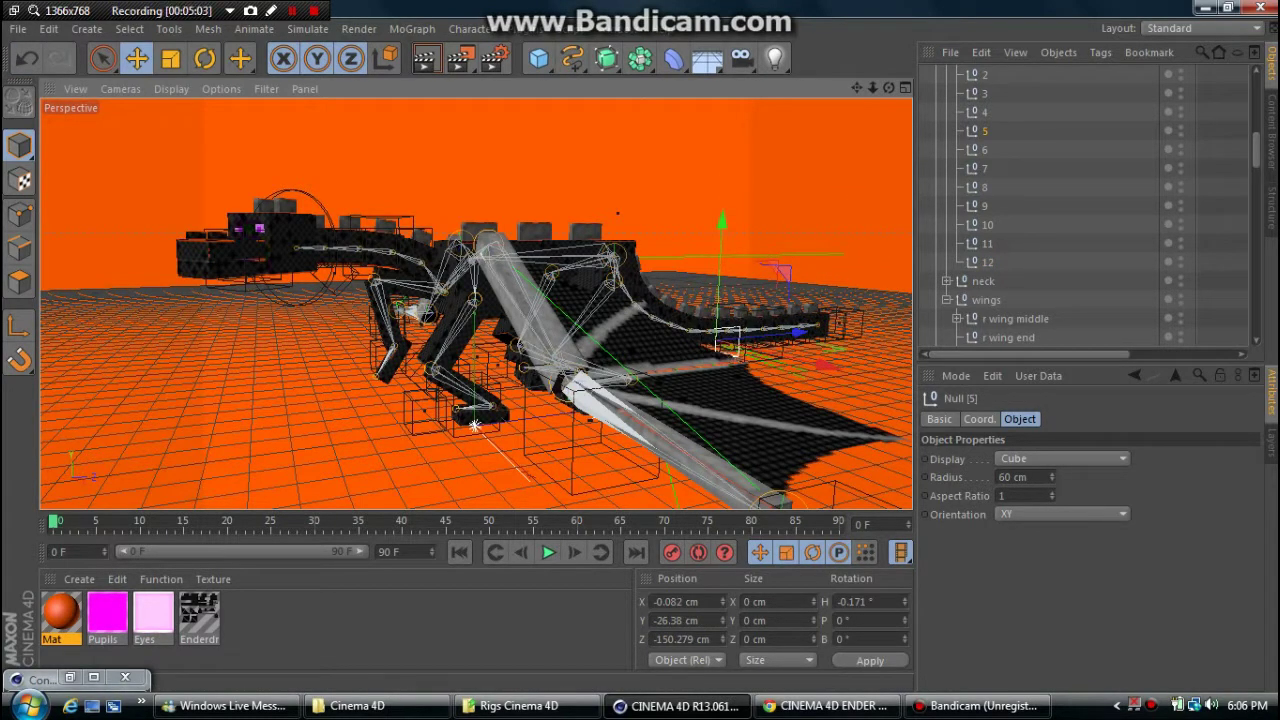
{"action": "key", "text": "ctrl+z"}
{"action": "key", "text": "r"}
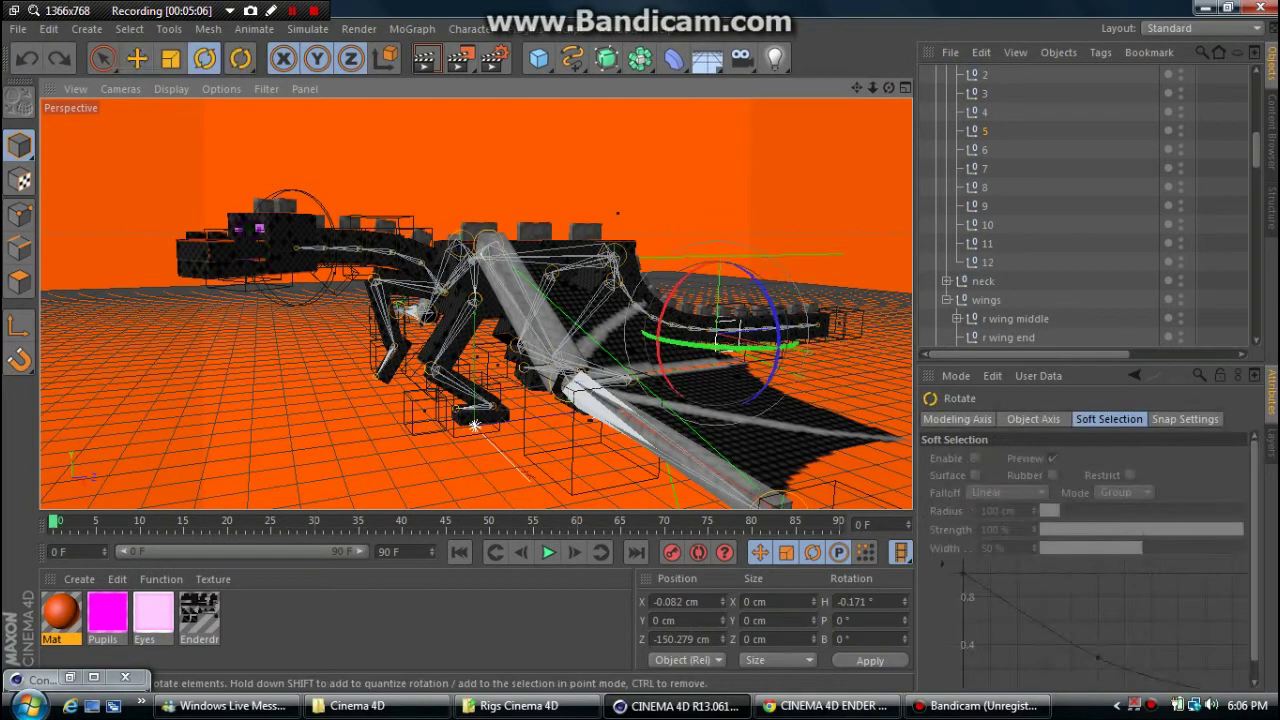
{"action": "left_click_drag", "start_coordinate": [720, 345], "coordinate": [705, 385]}
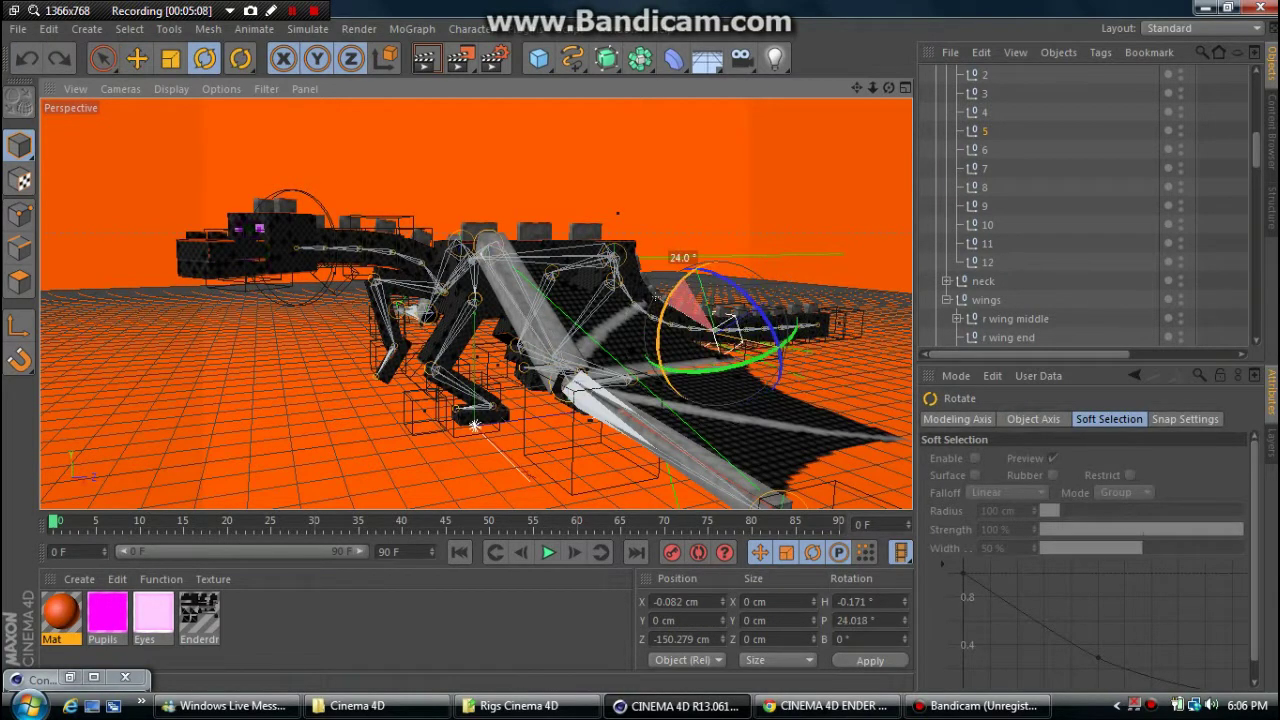
{"action": "key", "text": "ctrl+z"}
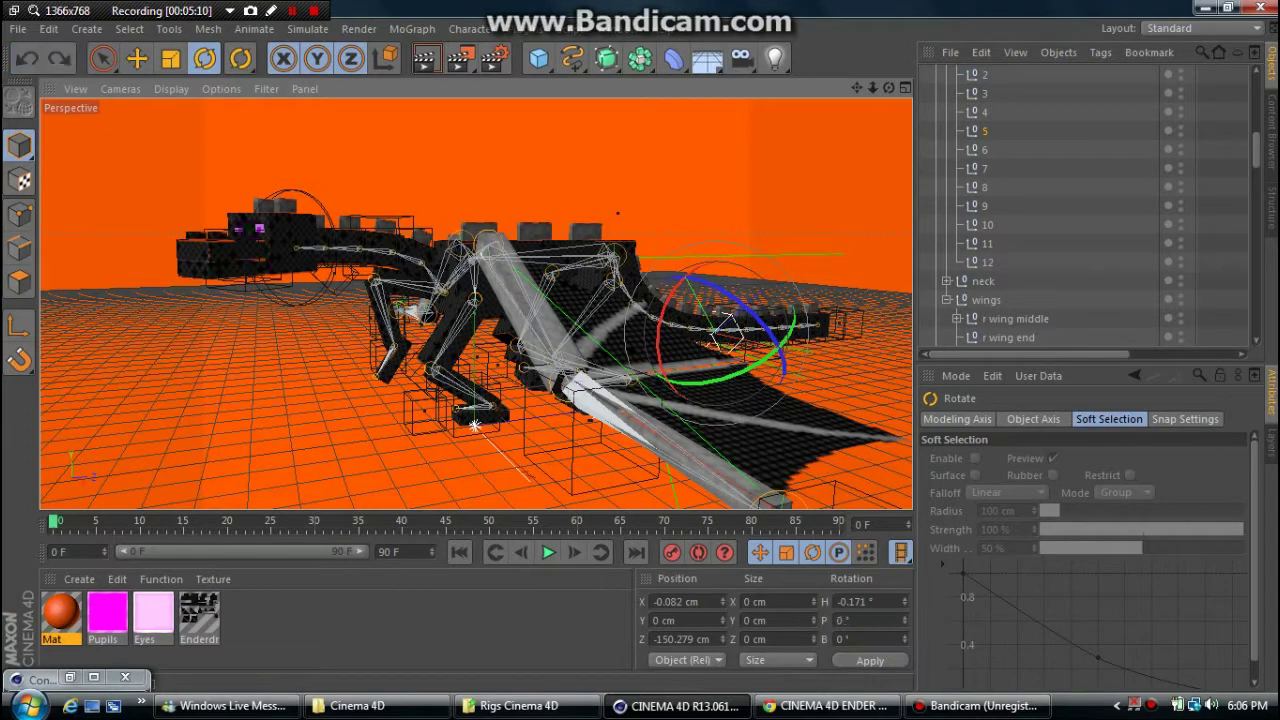
{"action": "scroll", "coordinate": [1203, 336], "scroll_direction": "down", "scroll_amount": 2}
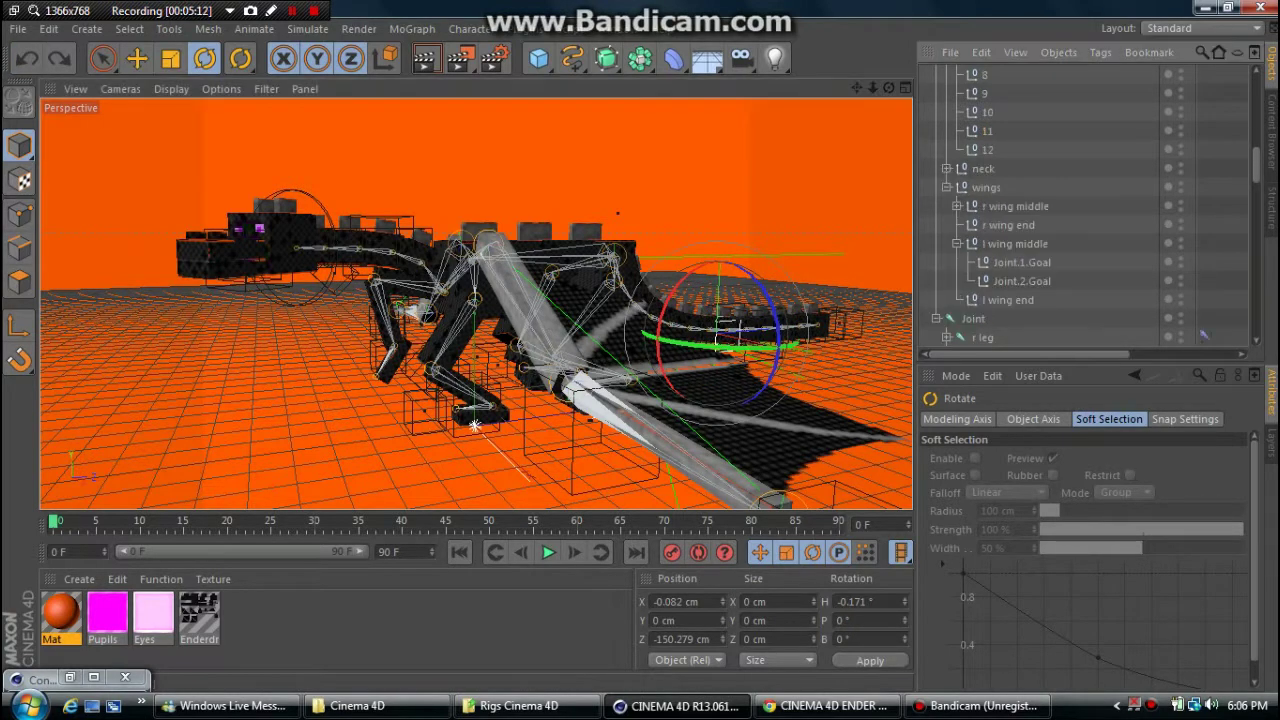
- Lift the wings control upward, revert the lift, and orbit to a frontal view of the dragon
{"action": "left_click", "coordinate": [475, 425]}
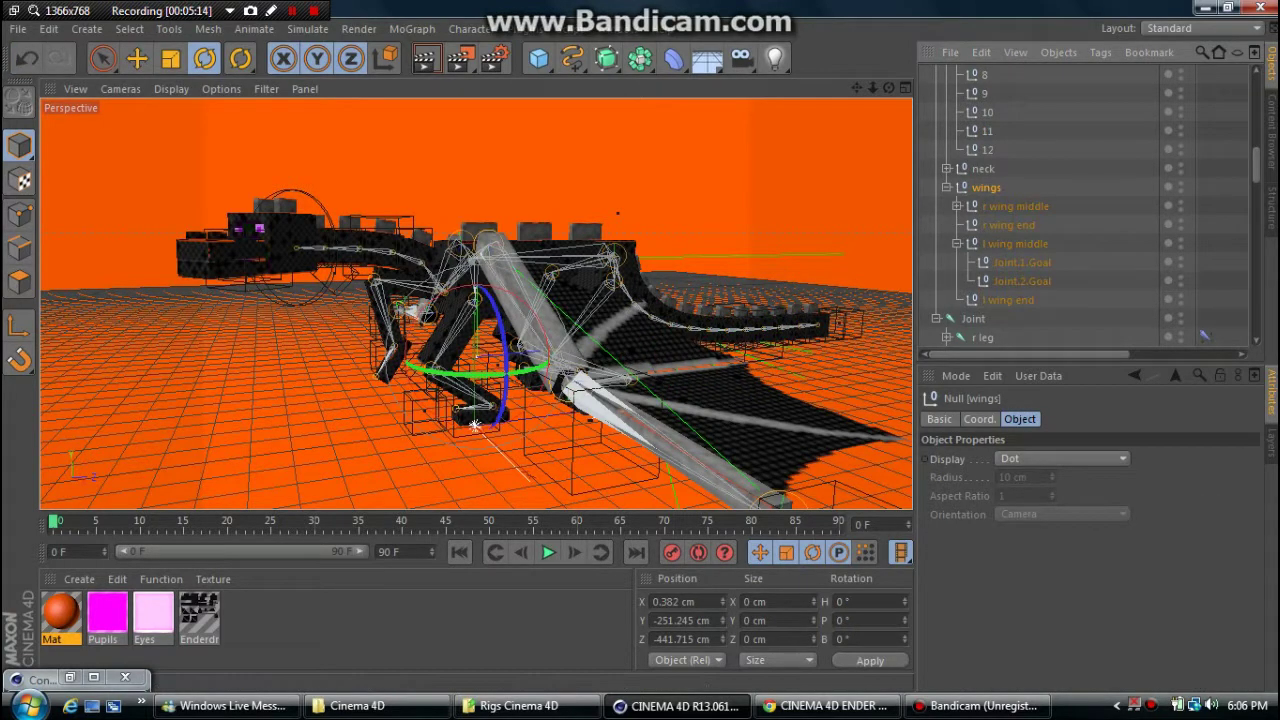
{"action": "key", "text": "e"}
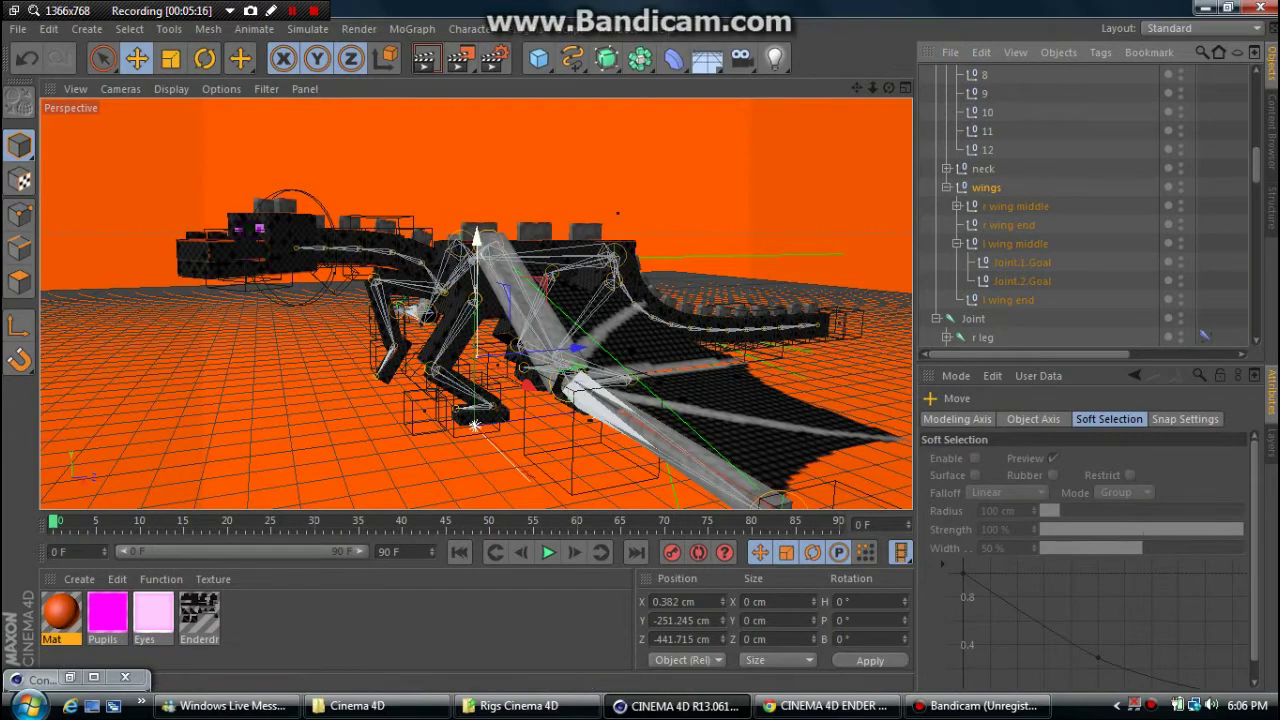
{"action": "left_click_drag", "start_coordinate": [477, 330], "coordinate": [477, 240]}
{"action": "left_click_drag", "start_coordinate": [478, 300], "coordinate": [478, 298]}
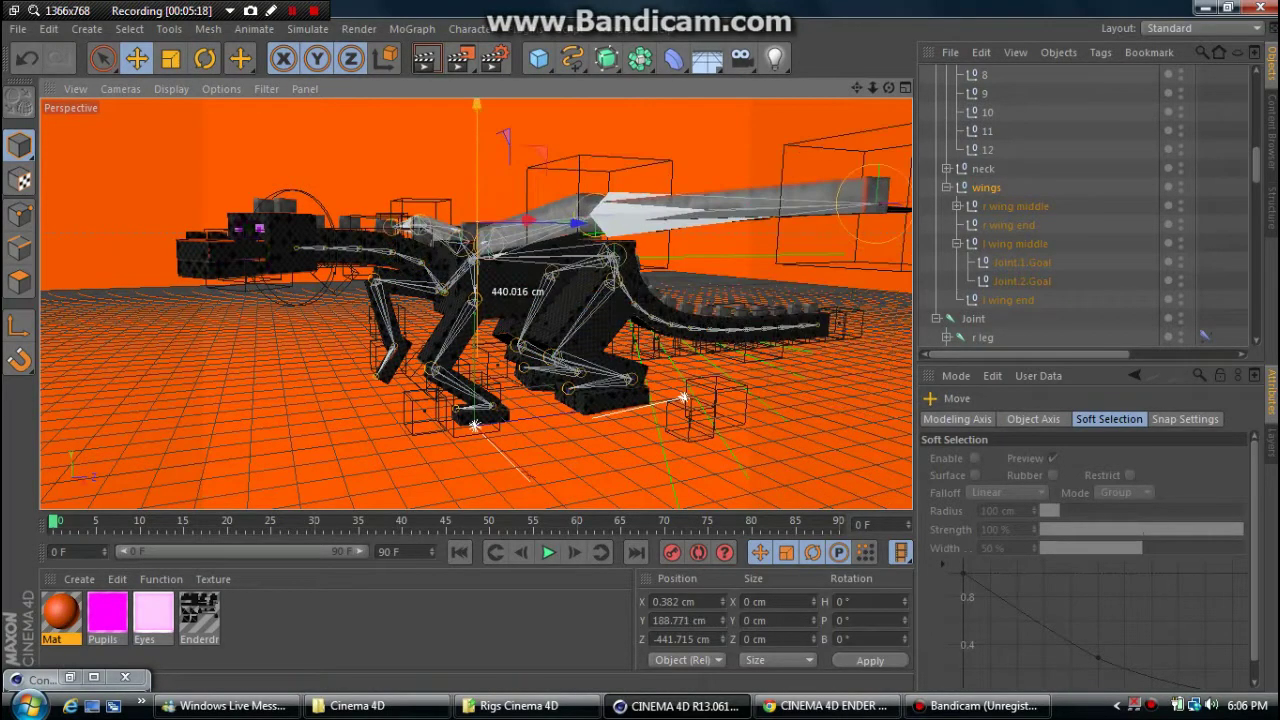
{"action": "key", "text": "ctrl+z"}
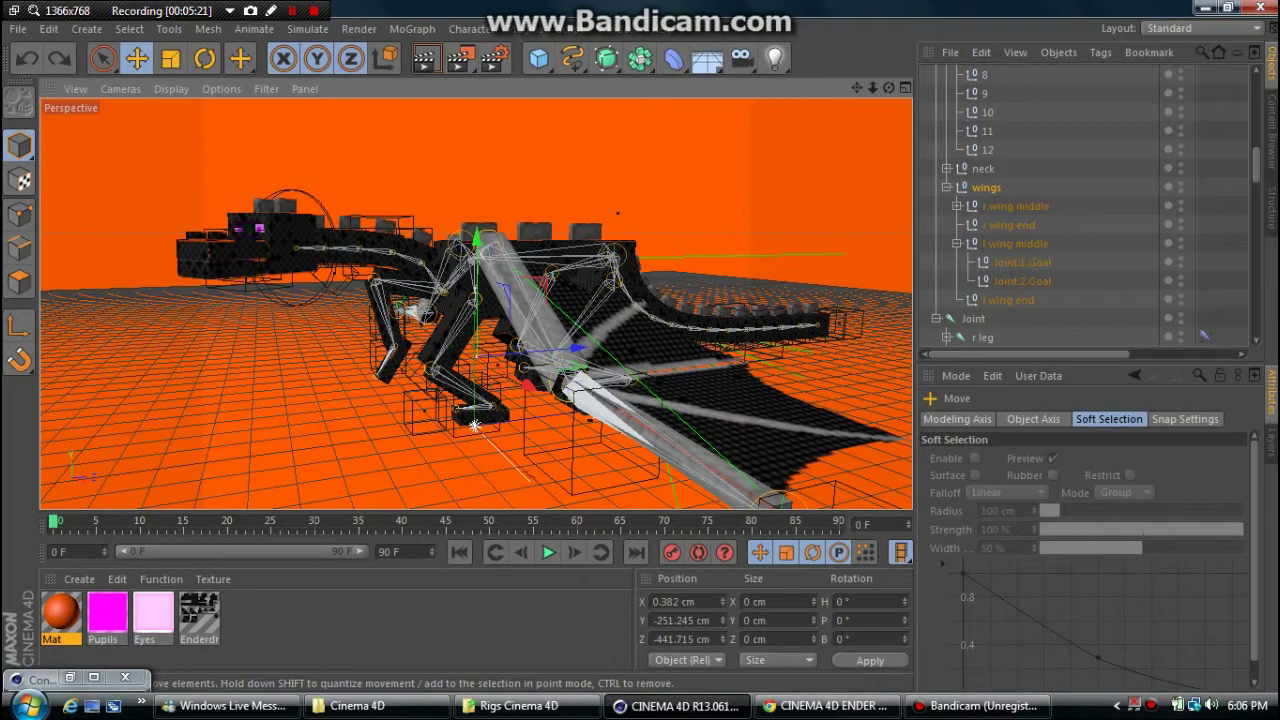
{"action": "left_click_drag", "start_coordinate": [478, 300], "coordinate": [476, 302], "text": "alt"}
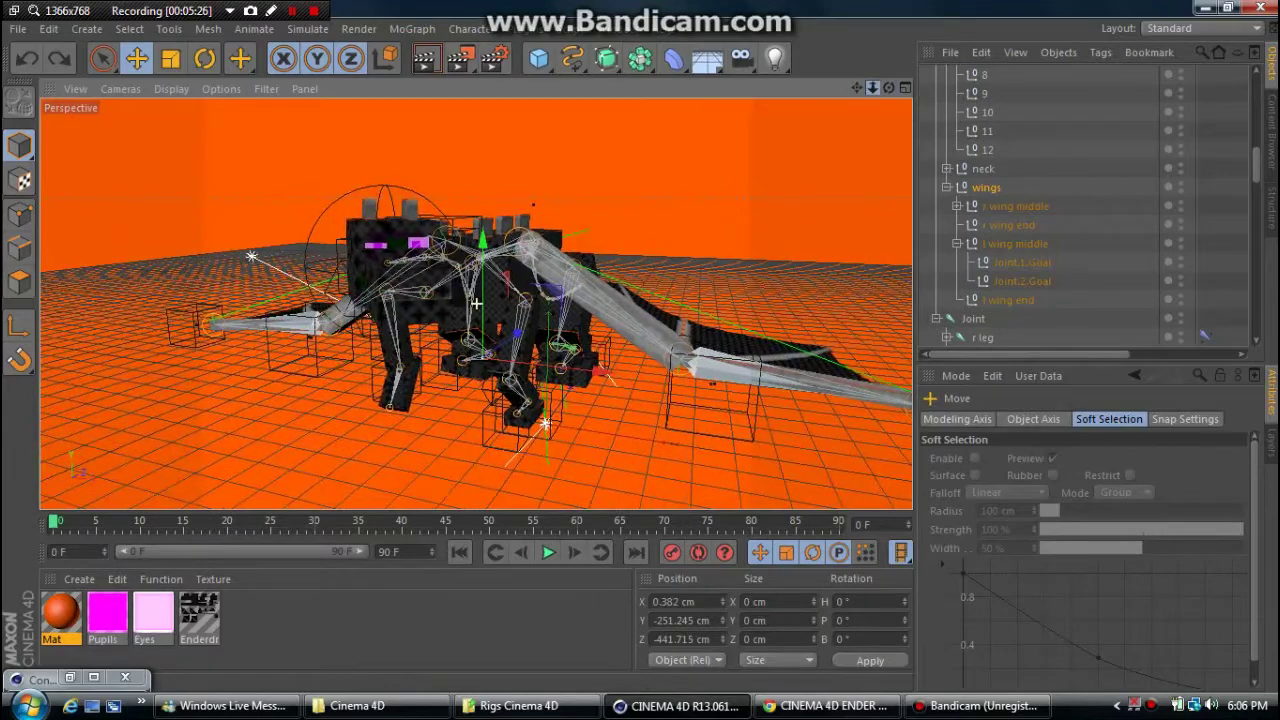
{"action": "left_click_drag", "start_coordinate": [476, 302], "coordinate": [476, 303], "text": "alt"}
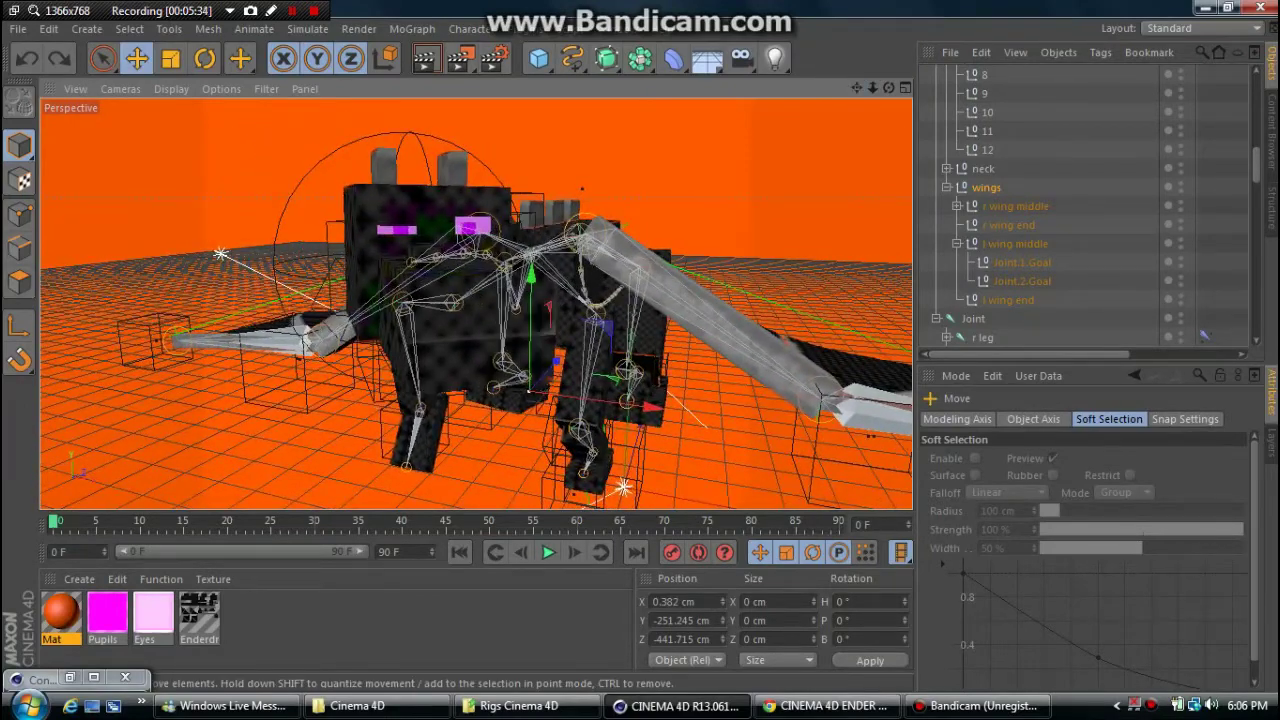
- Collapse and select the EnderDragon rig, then close the right eyelid further with its slider
{"action": "scroll", "coordinate": [1204, 300], "scroll_direction": "up", "scroll_amount": 5}
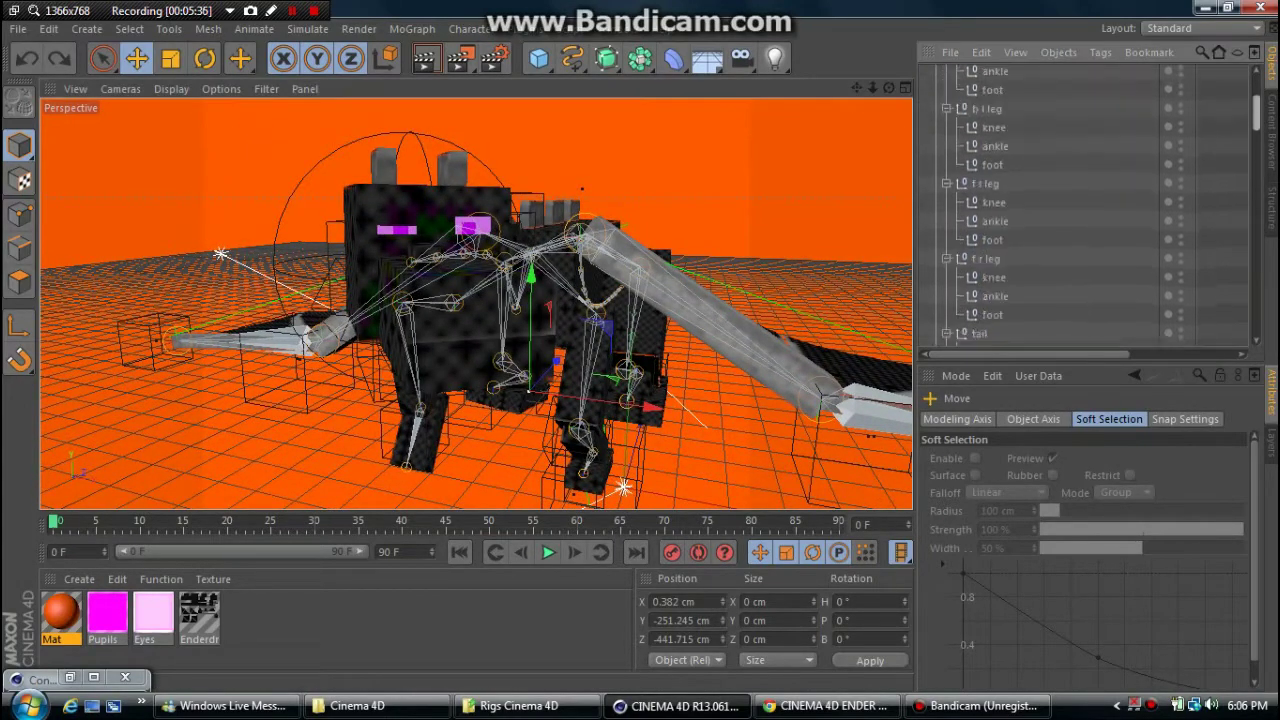
{"action": "scroll", "coordinate": [1206, 200], "scroll_direction": "up", "scroll_amount": 5}
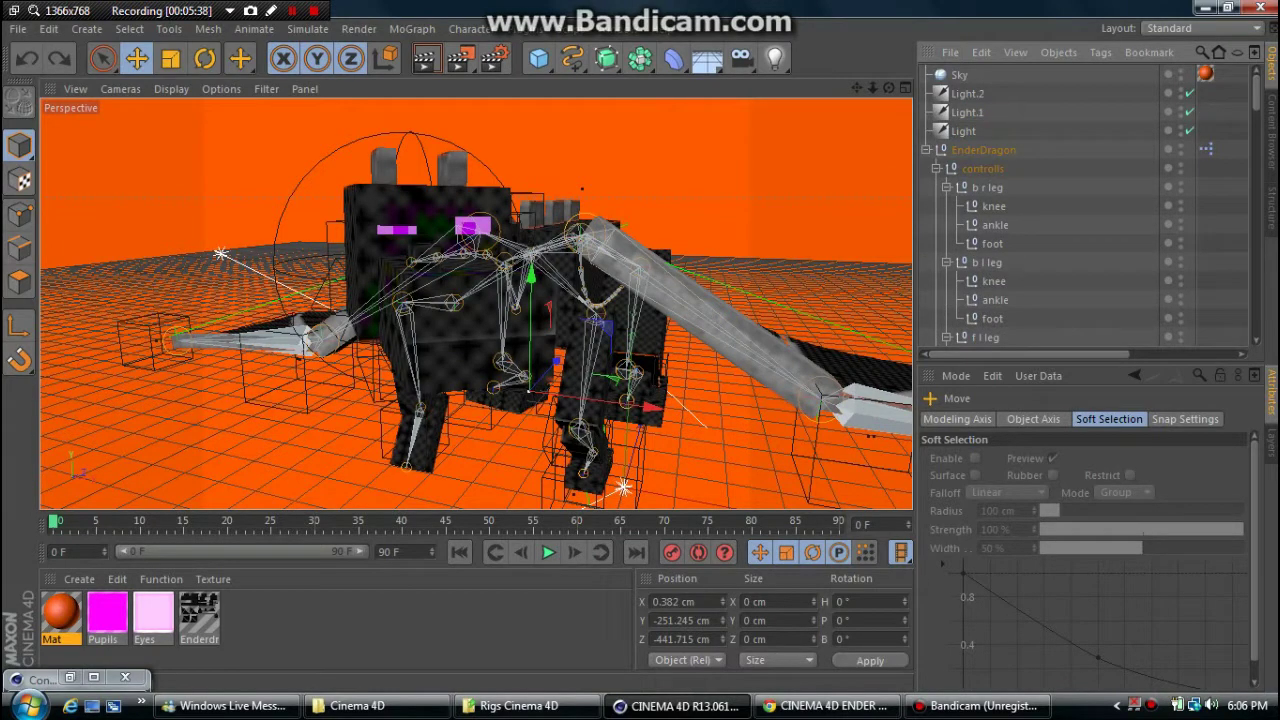
{"action": "left_click", "coordinate": [926, 149]}
{"action": "left_click", "coordinate": [983, 149]}
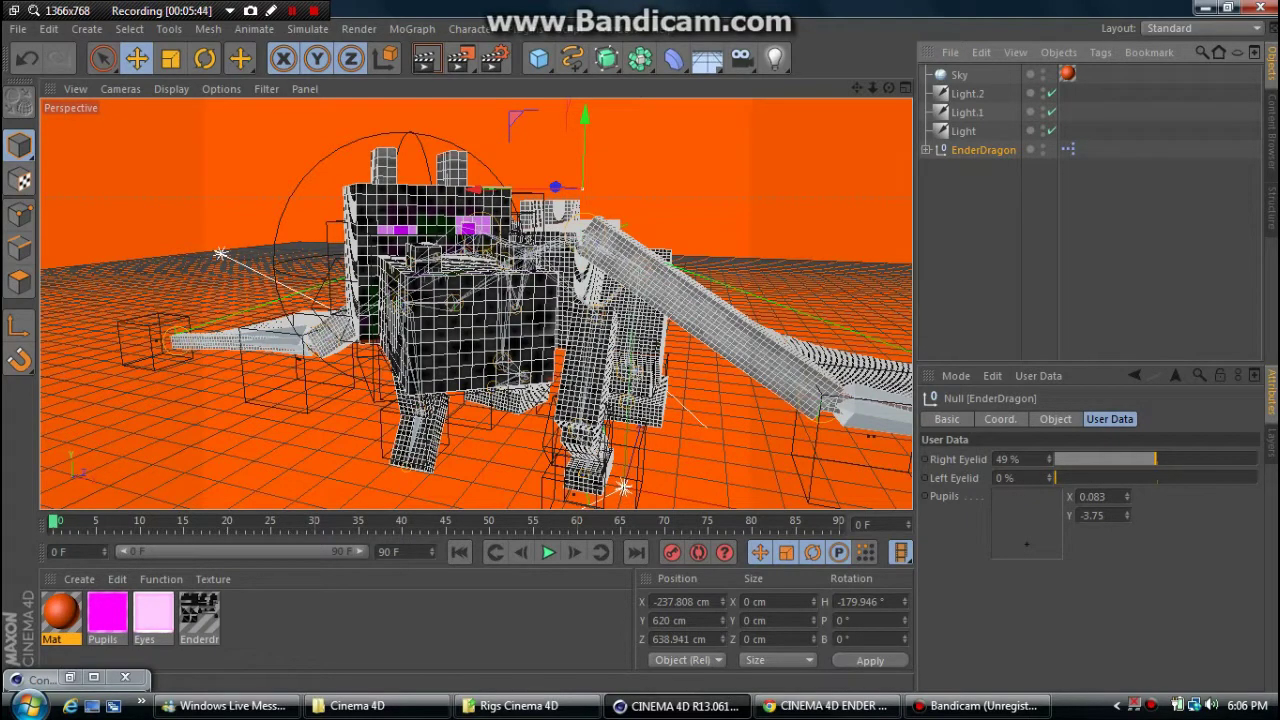
{"action": "mouse_move", "coordinate": [1155, 459]}
{"action": "left_mouse_down"}
{"action": "mouse_move", "coordinate": [1072, 459]}
{"action": "mouse_move", "coordinate": [1258, 459]}
{"action": "left_mouse_up"}
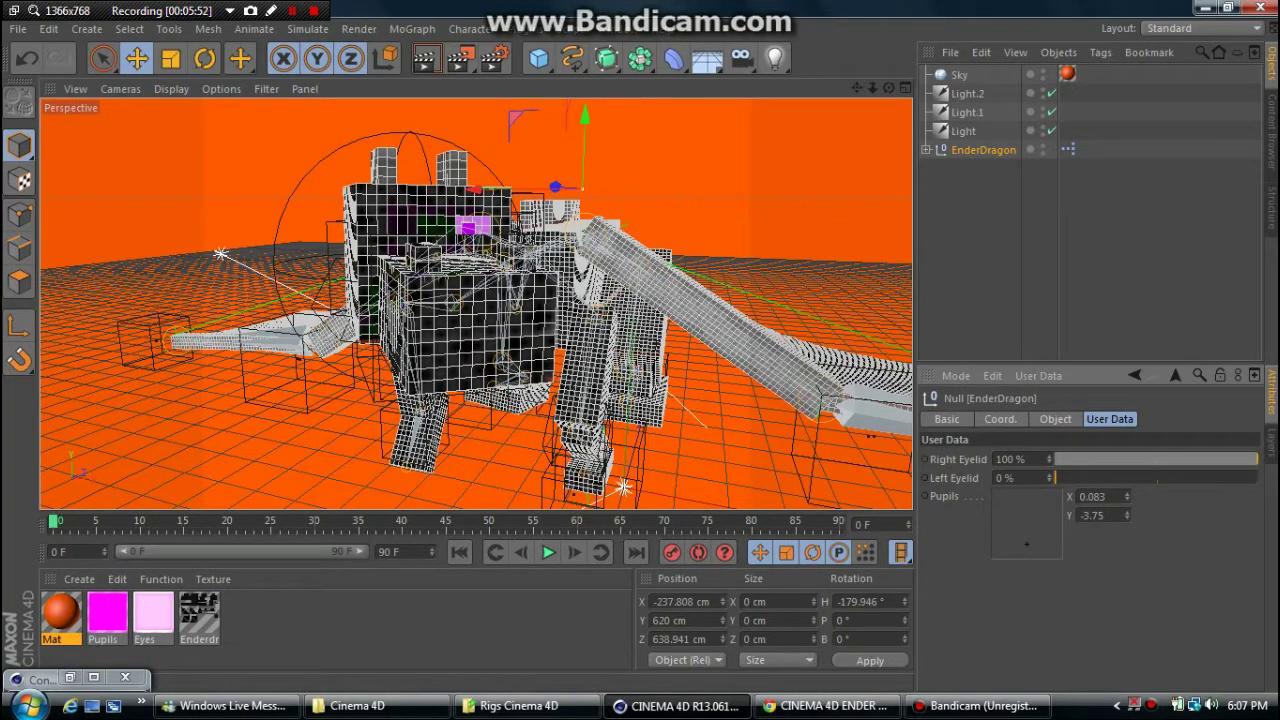
{"action": "key", "text": "ctrl+shift+a"}
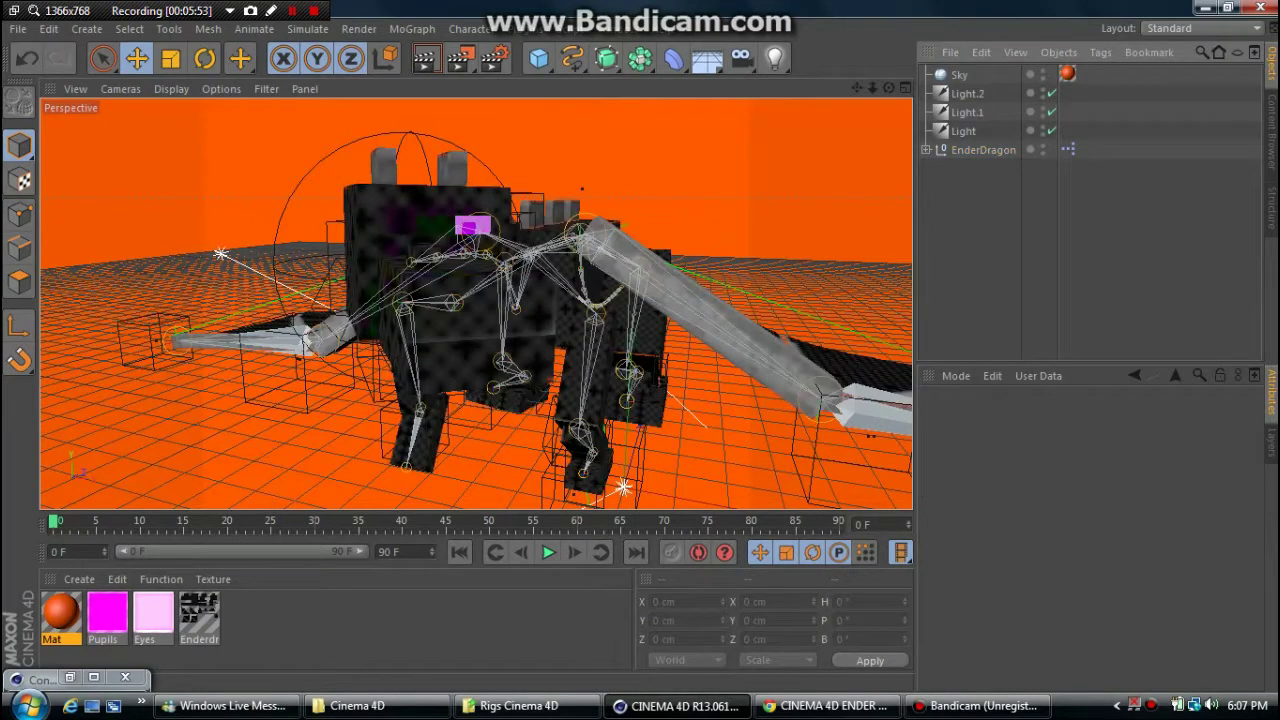
{"action": "key", "text": "ctrl+z"}
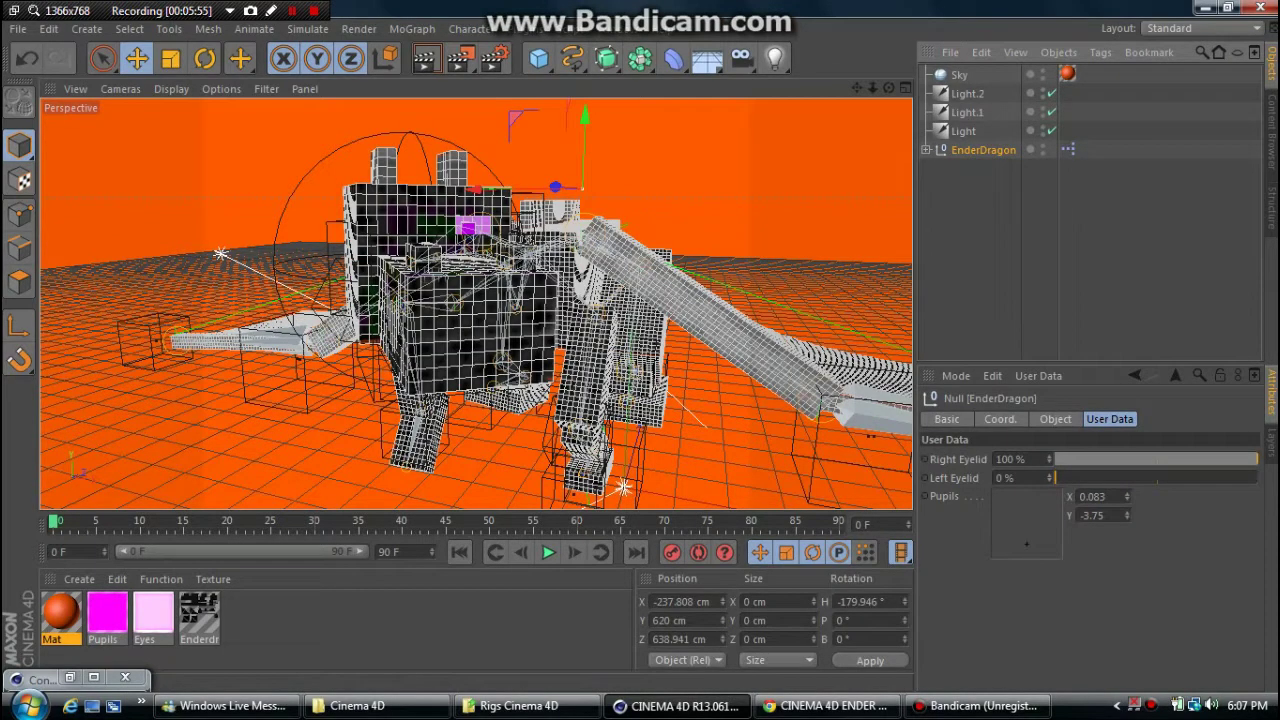
- Test the left eyelid back to 0%, keep the right eyelid at 49%, and steer the pupils around
{"action": "left_click_drag", "start_coordinate": [1055, 478], "coordinate": [1258, 478]}
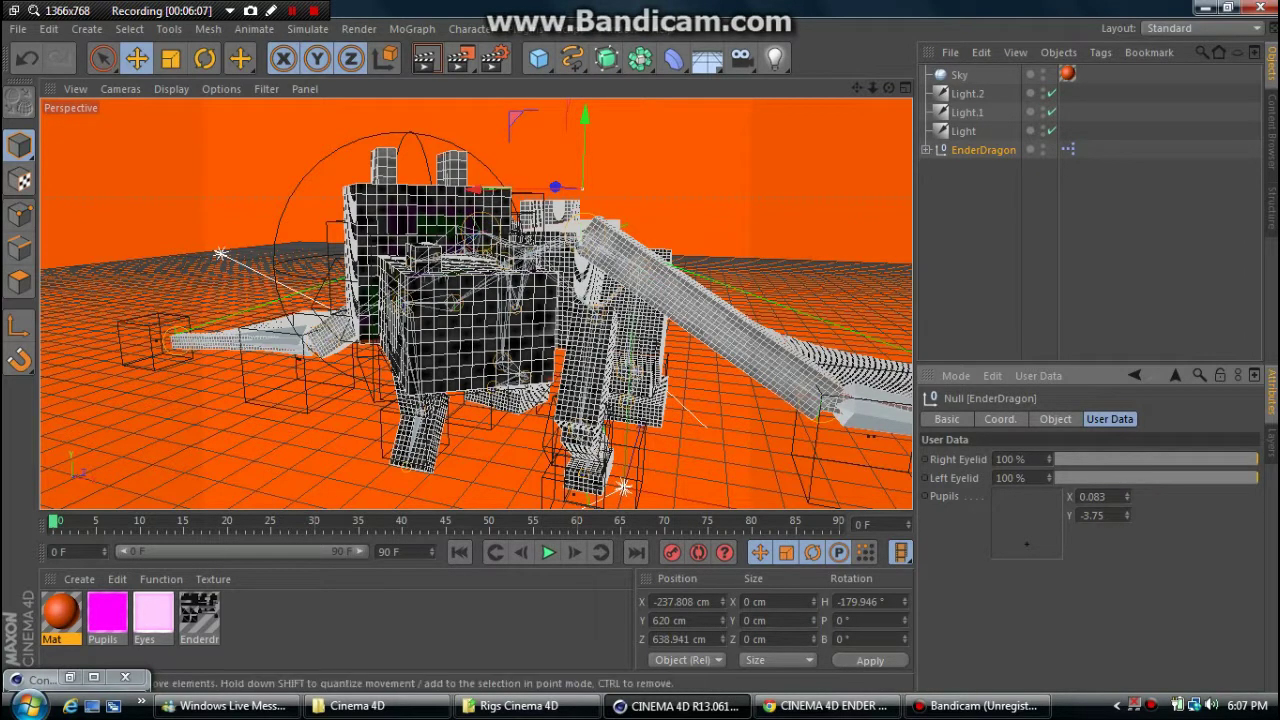
{"action": "left_click", "coordinate": [959, 75]}
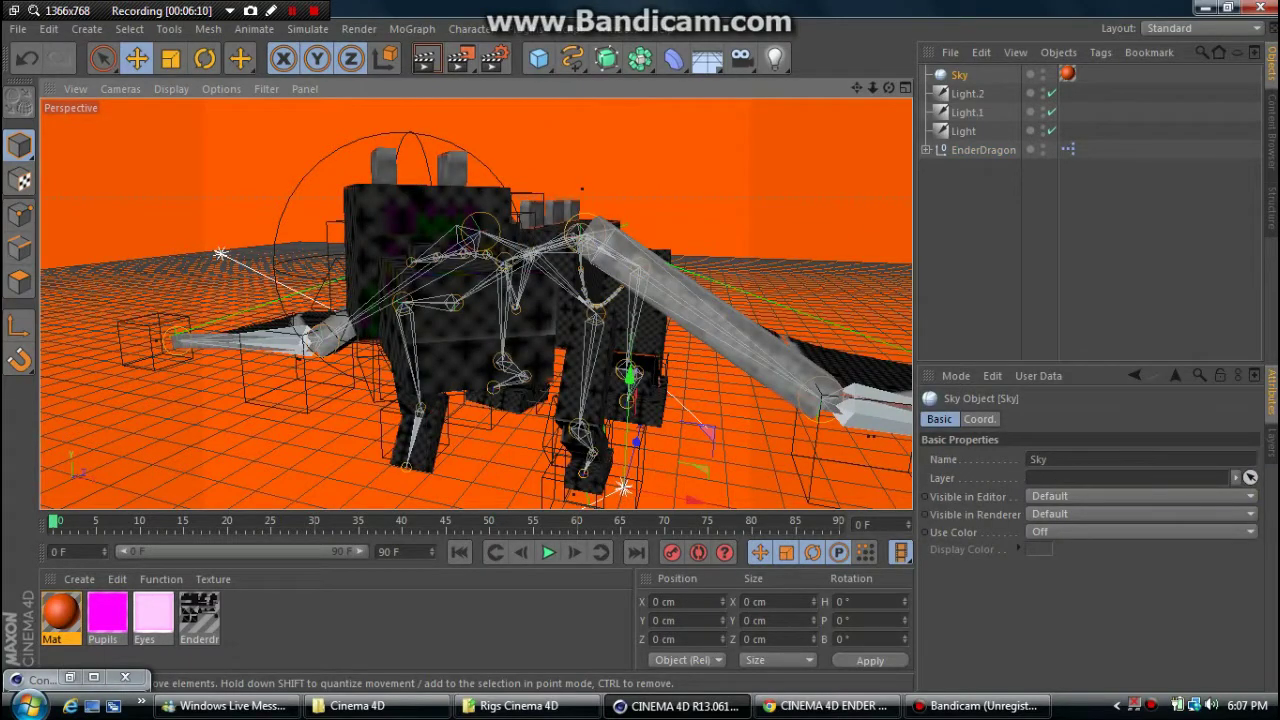
{"action": "left_click", "coordinate": [983, 150]}
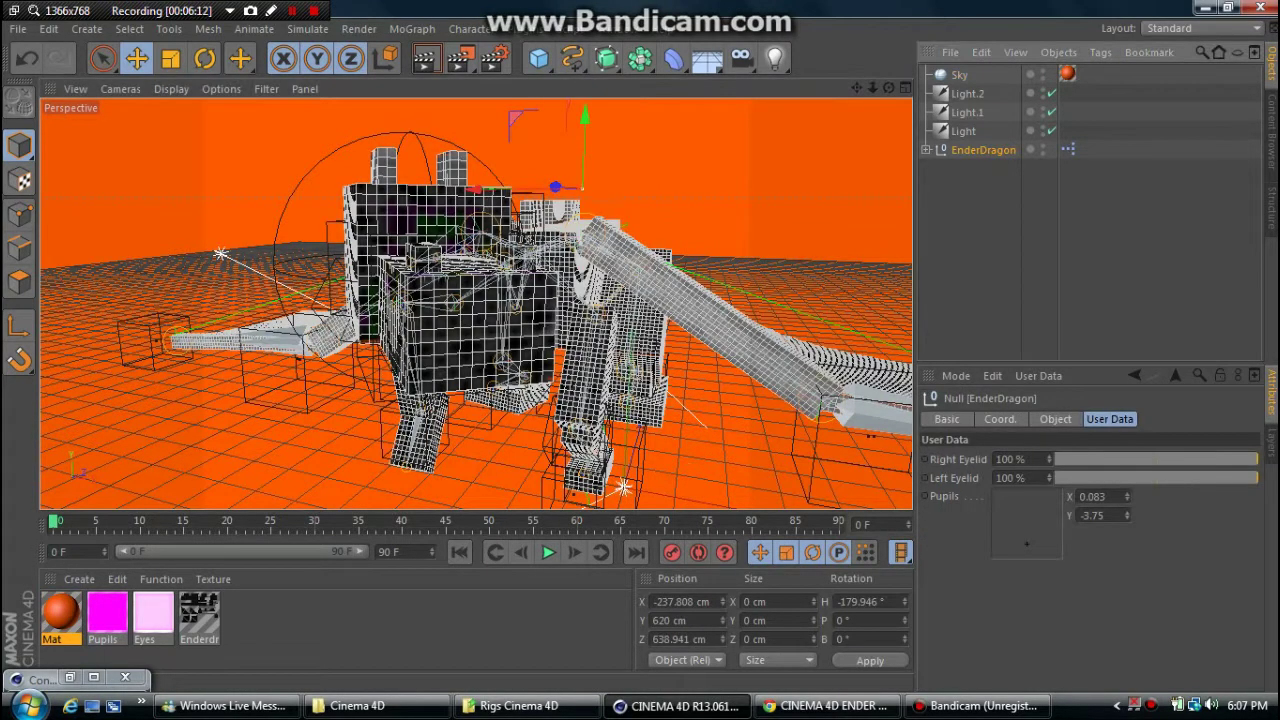
{"action": "left_click_drag", "start_coordinate": [1250, 478], "coordinate": [1057, 478]}
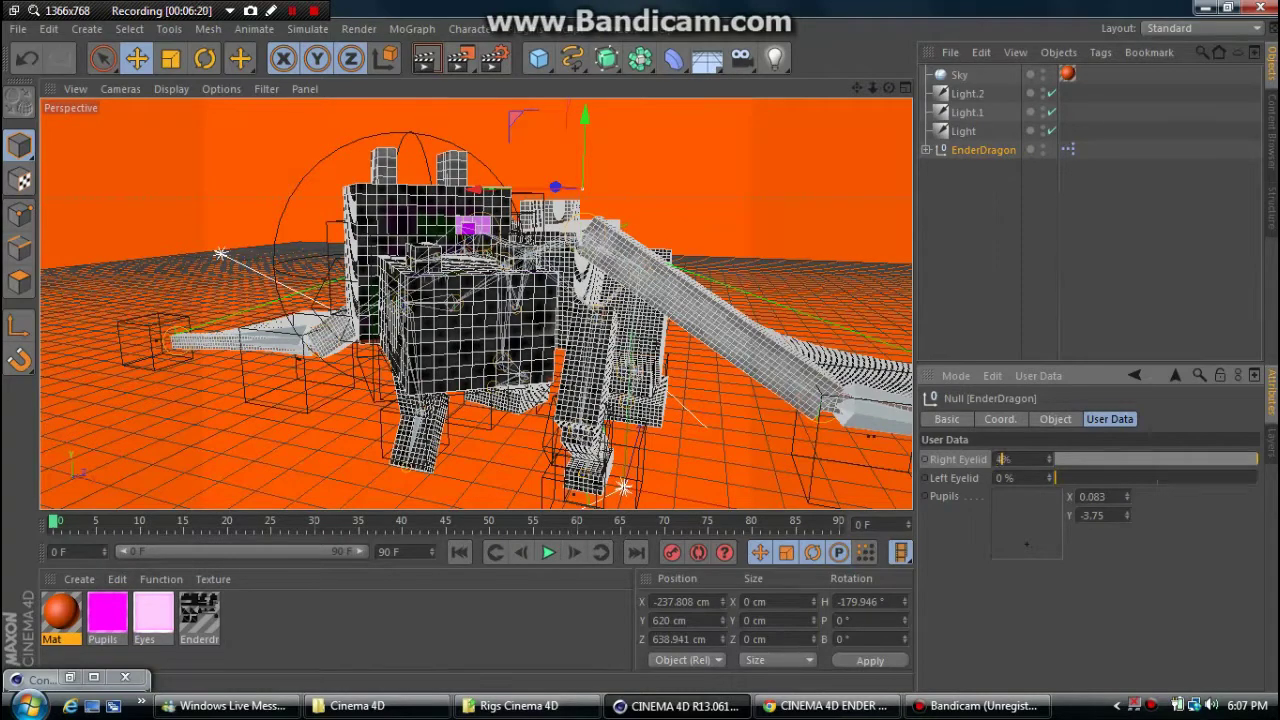
{"action": "key", "text": "Return"}
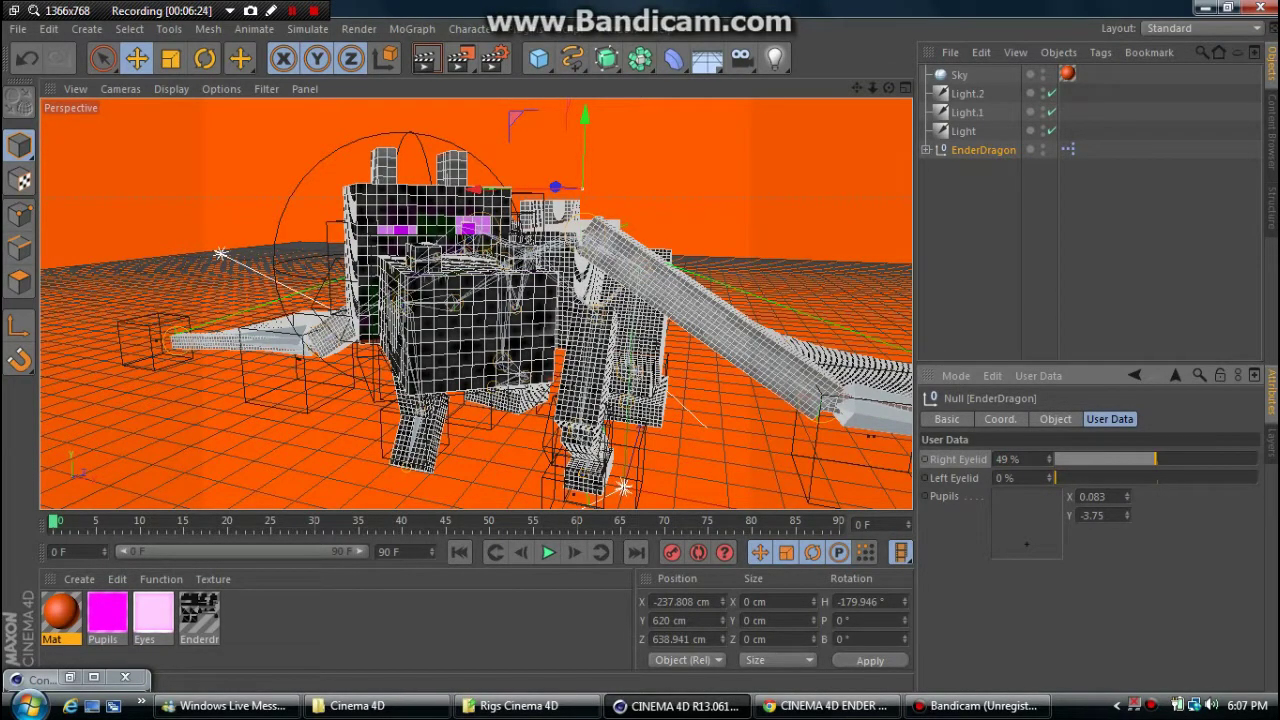
{"action": "mouse_move", "coordinate": [1016, 514]}
{"action": "left_mouse_down"}
{"action": "mouse_move", "coordinate": [1030, 504]}
{"action": "mouse_move", "coordinate": [1010, 531]}
{"action": "mouse_move", "coordinate": [1018, 519]}
{"action": "mouse_move", "coordinate": [992, 528]}
{"action": "left_mouse_up"}
{"action": "left_click_drag", "start_coordinate": [994, 540], "coordinate": [1026, 544]}
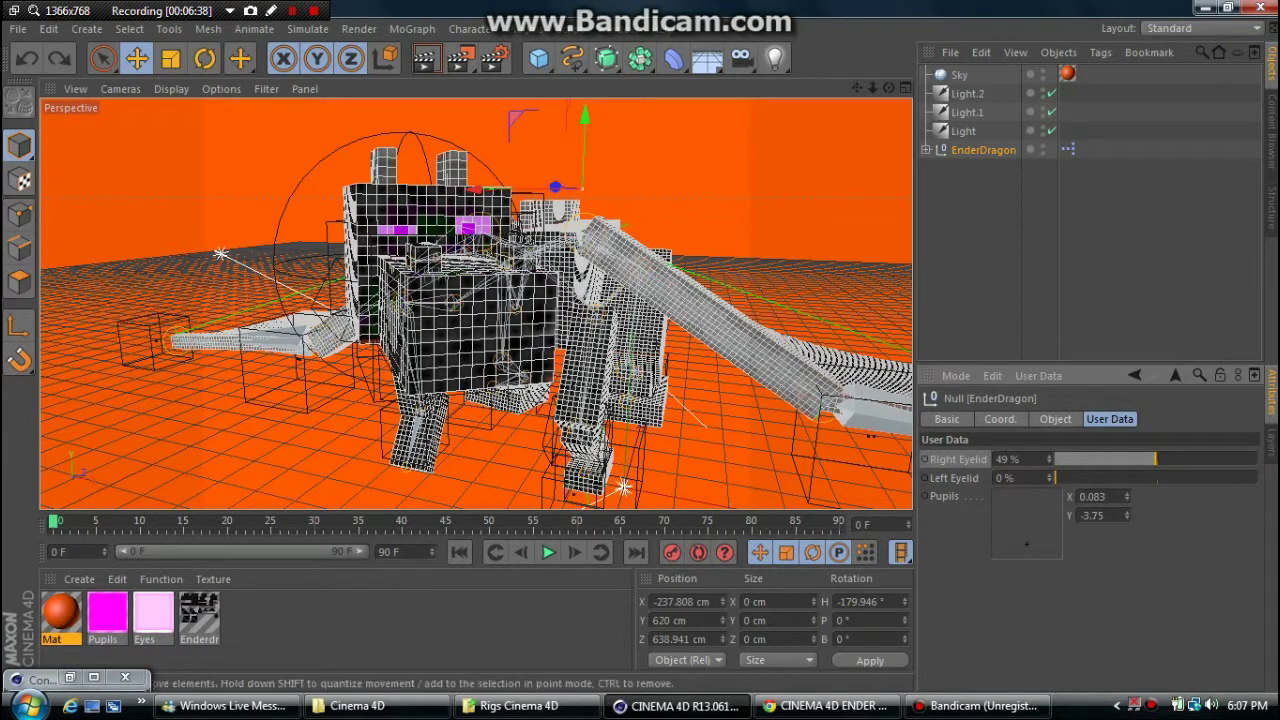
- Rotate the jaw piece open, view it from the head's front, then undo back to its rest angle
{"action": "left_click", "coordinate": [700, 150]}
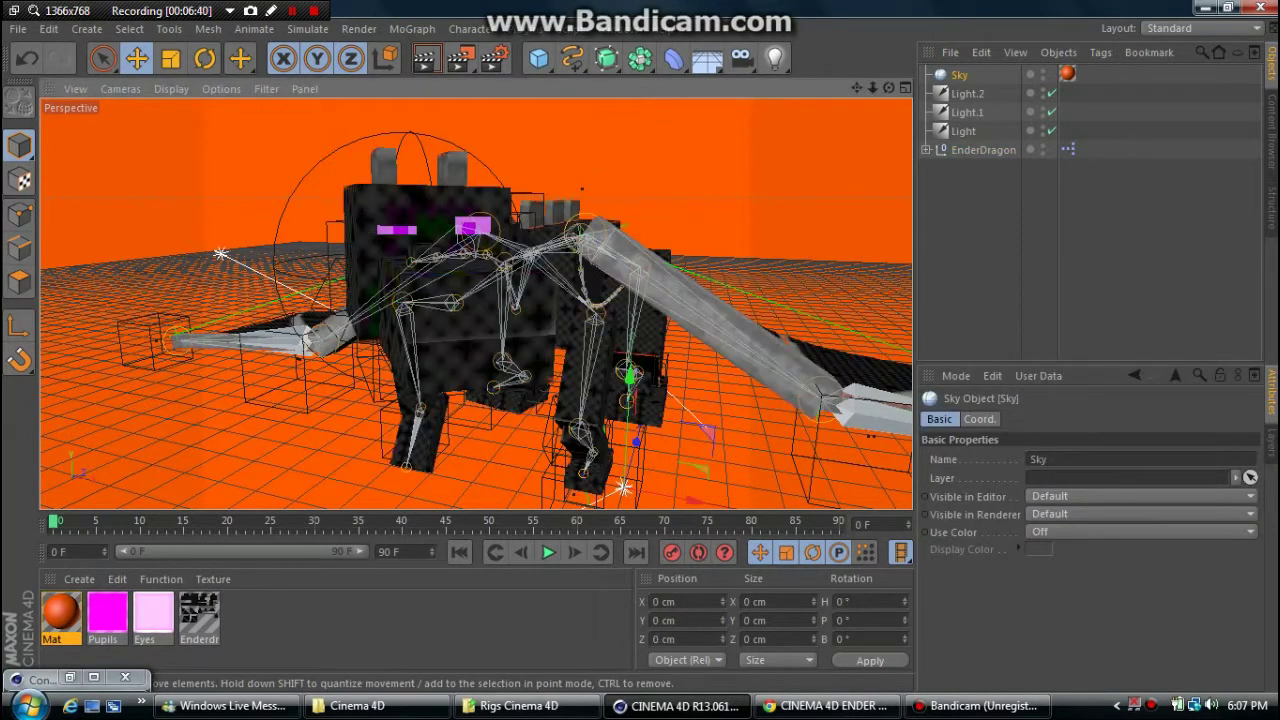
{"action": "left_click", "coordinate": [465, 350]}
{"action": "key", "text": "r"}
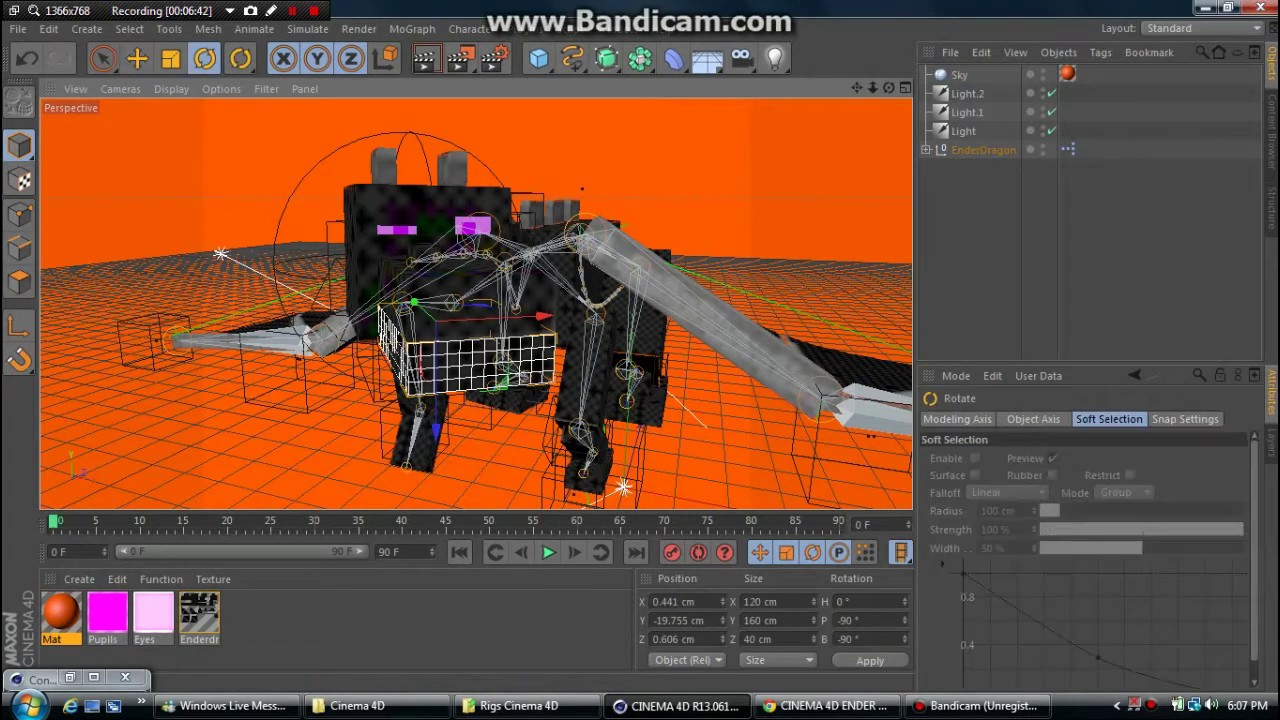
{"action": "left_click_drag", "start_coordinate": [455, 340], "coordinate": [450, 268]}
{"action": "left_click_drag", "start_coordinate": [581, 188], "coordinate": [475, 302], "text": "alt"}
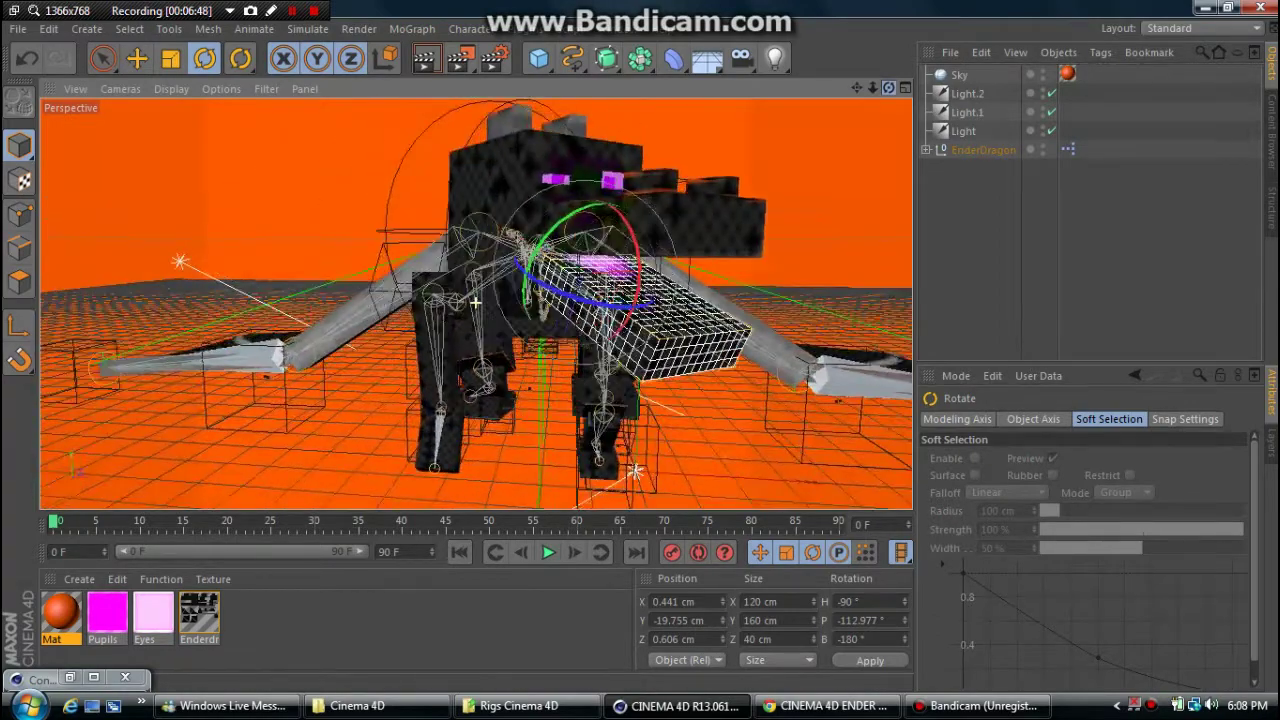
{"action": "left_click_drag", "start_coordinate": [475, 302], "coordinate": [420, 305], "text": "alt"}
{"action": "mouse_move", "coordinate": [645, 265]}
{"action": "left_mouse_down"}
{"action": "mouse_move", "coordinate": [638, 200]}
{"action": "mouse_move", "coordinate": [634, 226]}
{"action": "left_mouse_up"}
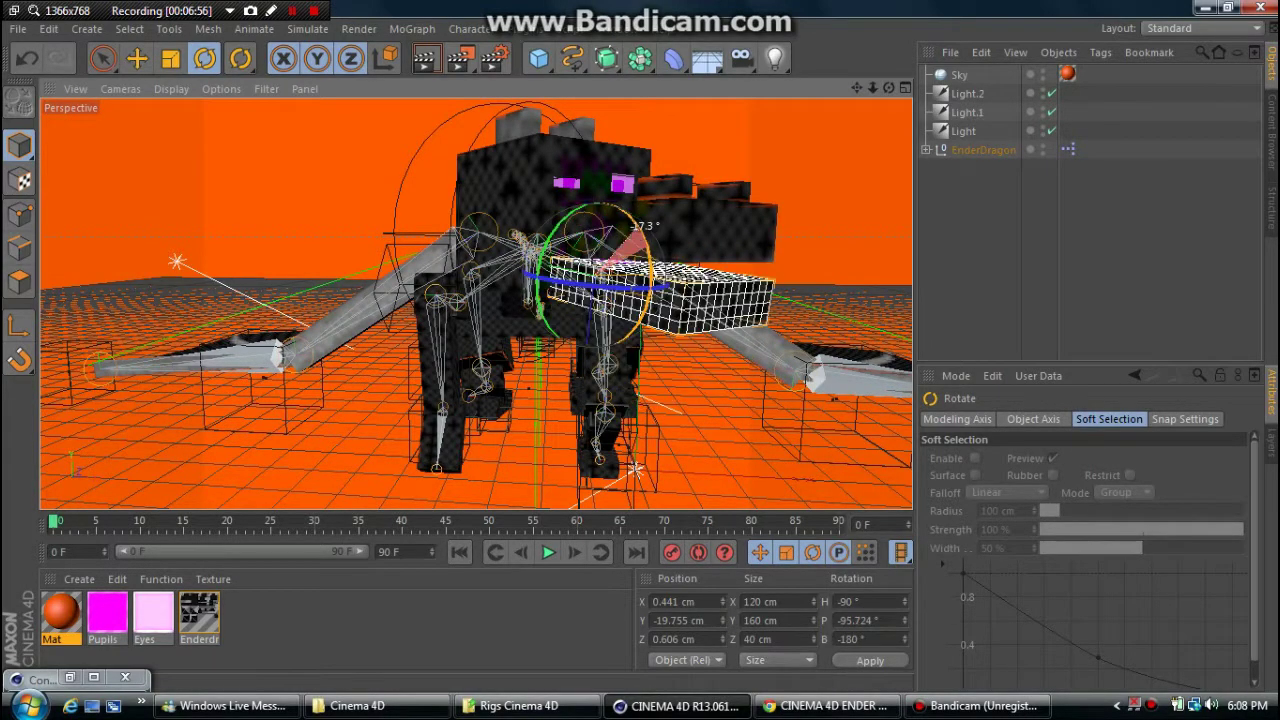
{"action": "left_click_drag", "start_coordinate": [634, 226], "coordinate": [630, 232]}
{"action": "key", "text": "ctrl+z"}
{"action": "key", "text": "ctrl+z"}
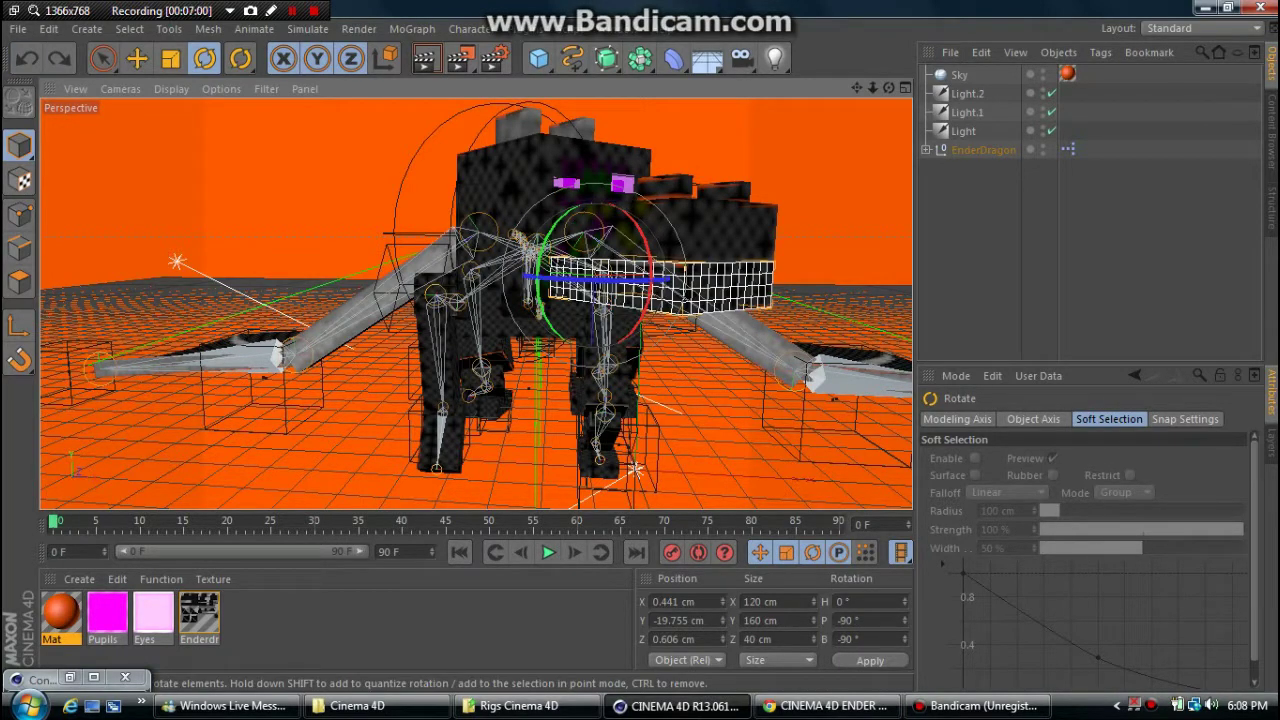
{"action": "left_click", "coordinate": [518, 125]}
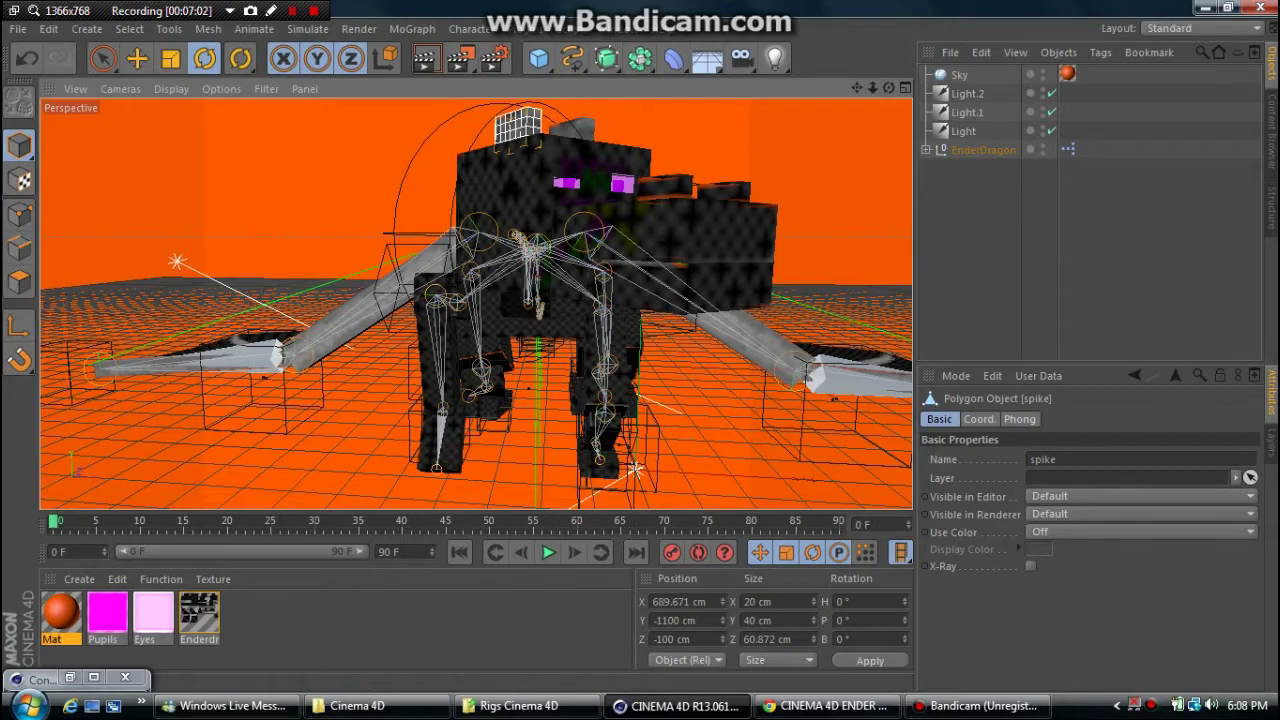
{"action": "left_click_drag", "start_coordinate": [476, 300], "coordinate": [560, 290], "text": "alt"}
{"action": "left_click_drag", "start_coordinate": [476, 300], "coordinate": [476, 303], "text": "alt"}
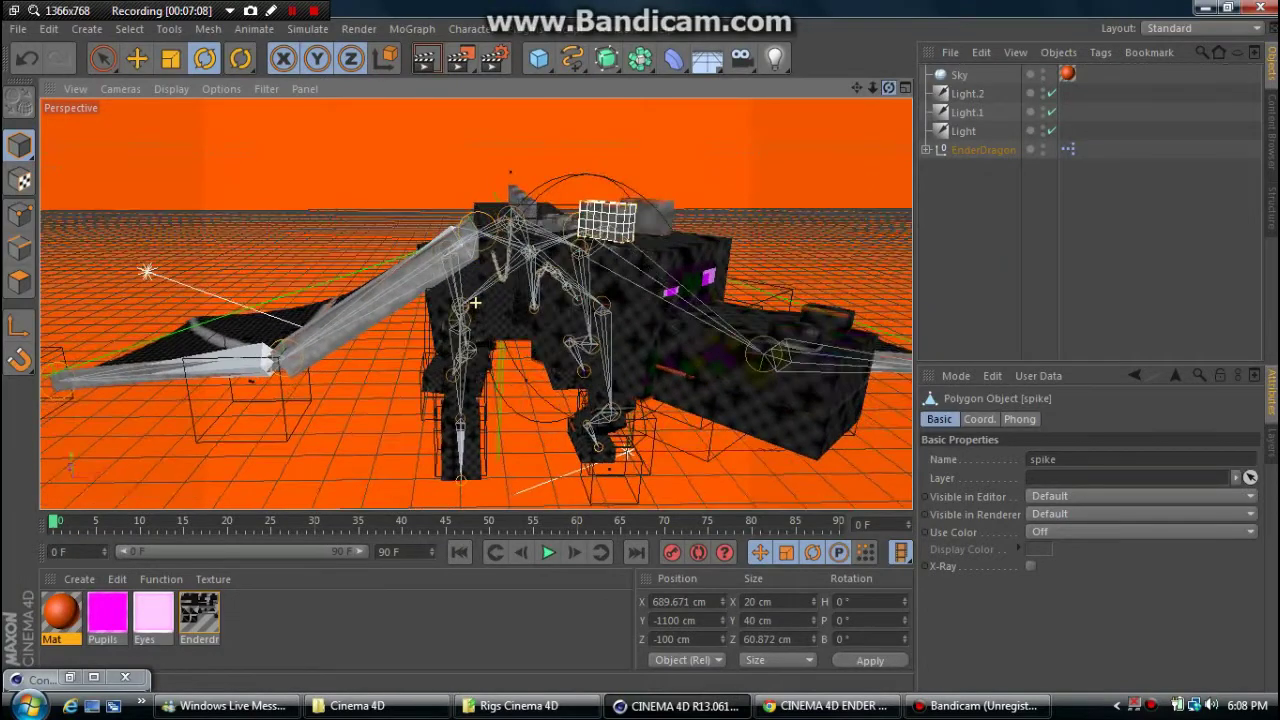
{"action": "left_click", "coordinate": [648, 216]}
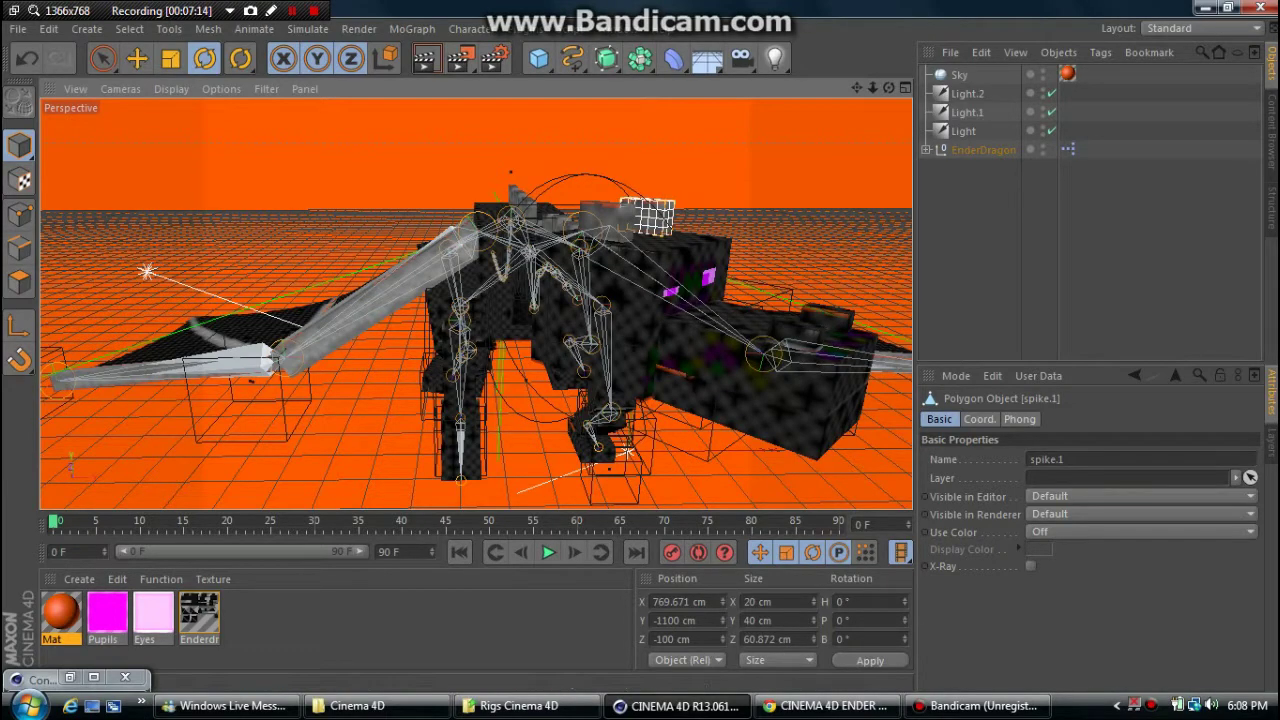
{"action": "left_click", "coordinate": [1100, 250]}
{"action": "left_click_drag", "start_coordinate": [476, 302], "coordinate": [476, 302], "text": "alt"}
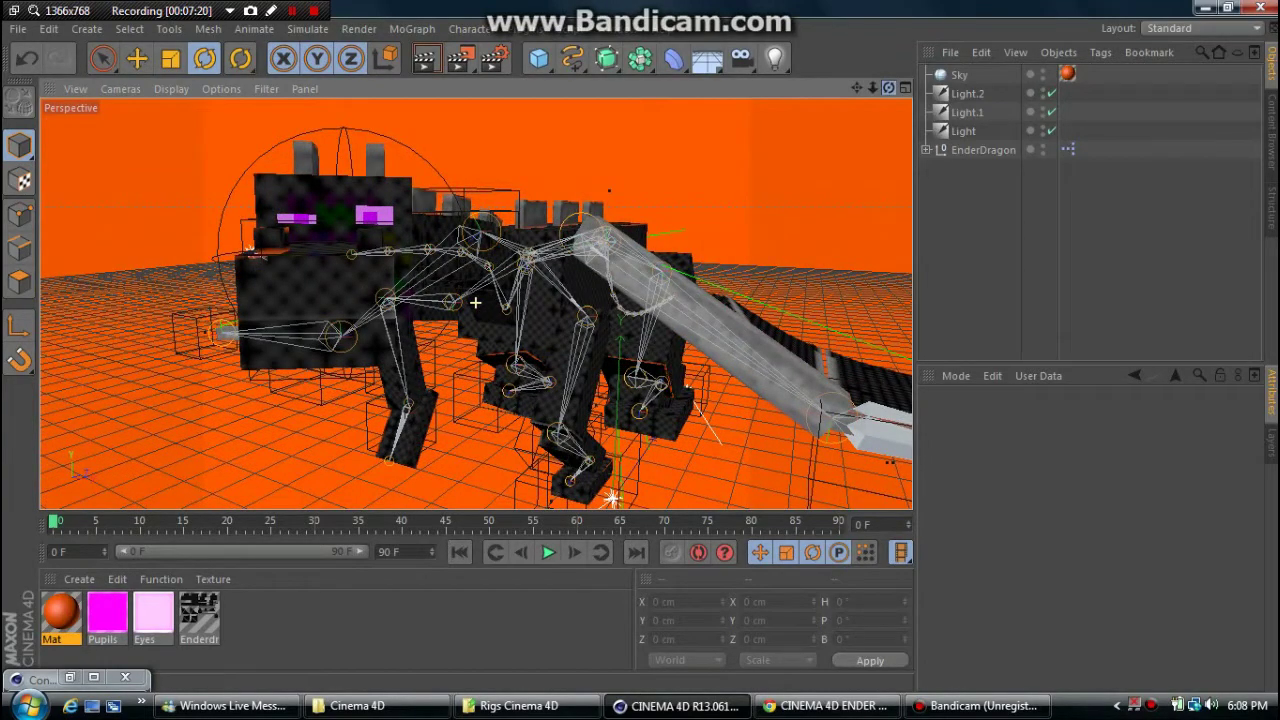
{"action": "left_click_drag", "start_coordinate": [475, 302], "coordinate": [475, 302], "text": "alt"}
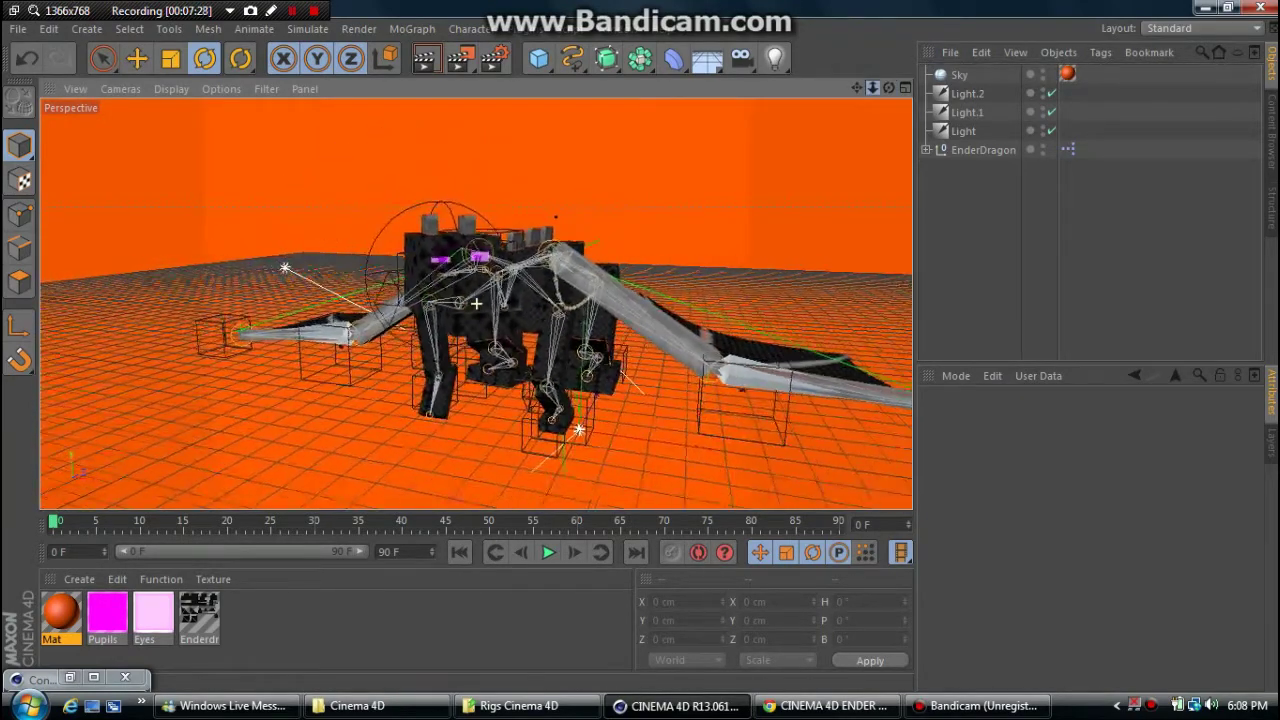
{"action": "left_click_drag", "start_coordinate": [475, 302], "coordinate": [475, 302], "text": "alt"}
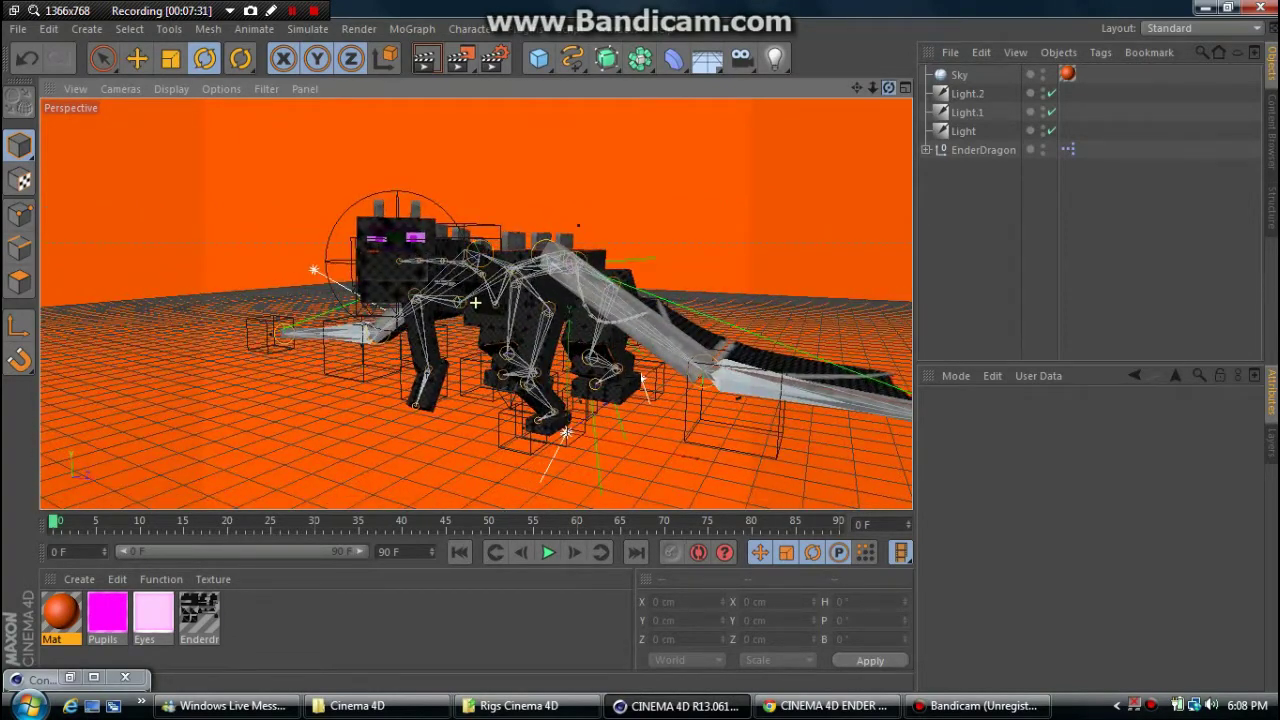
{"action": "left_click_drag", "start_coordinate": [475, 302], "coordinate": [475, 302], "text": "alt"}
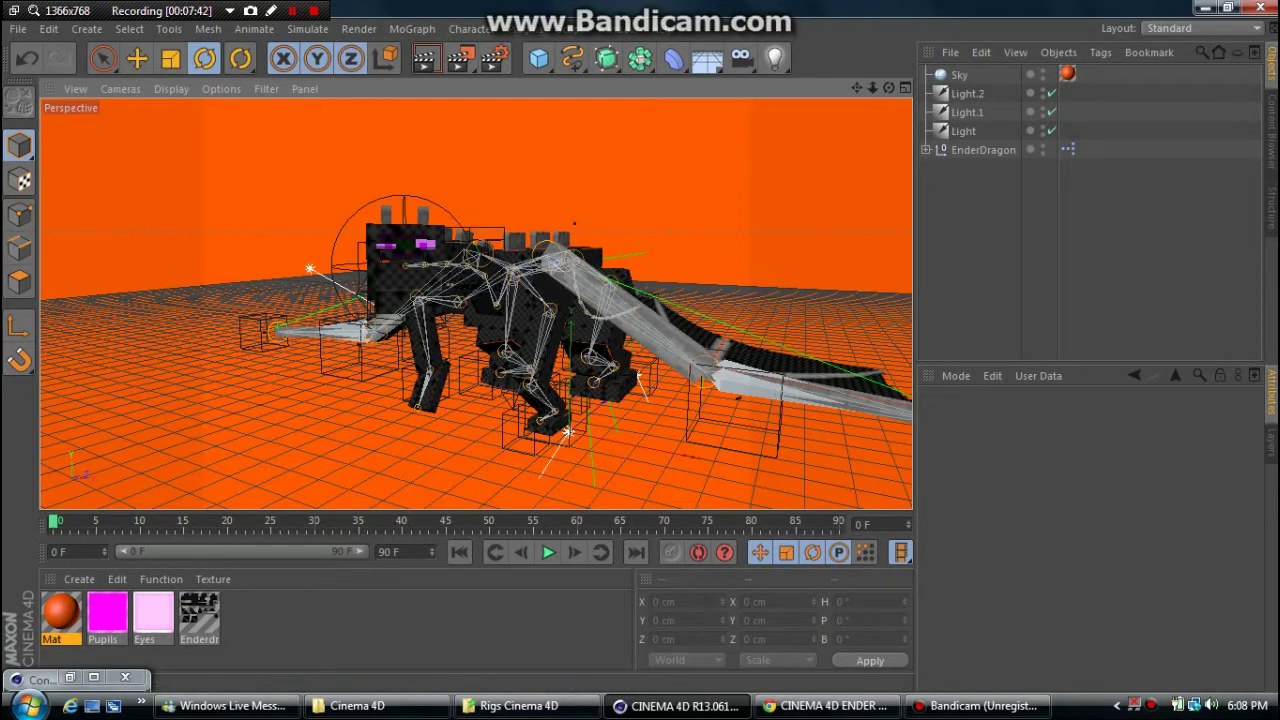
{"action": "key", "text": "F12"}
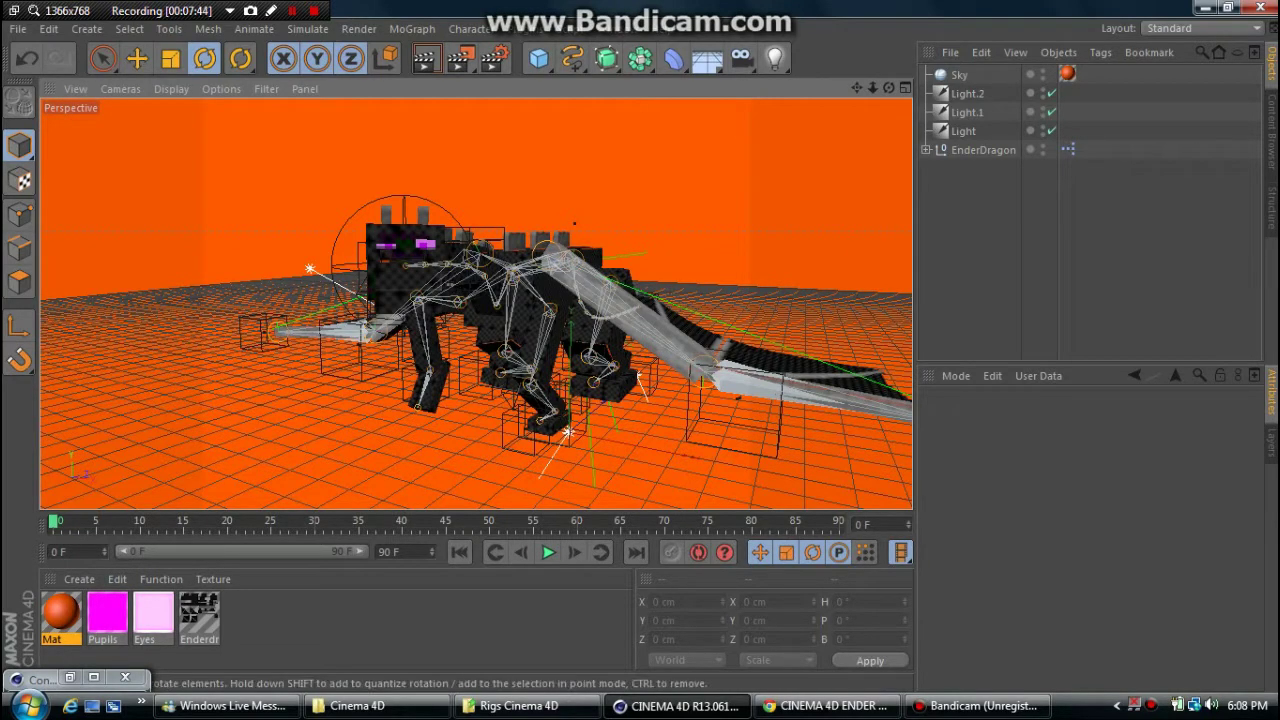
{"action": "key", "text": "F12"}
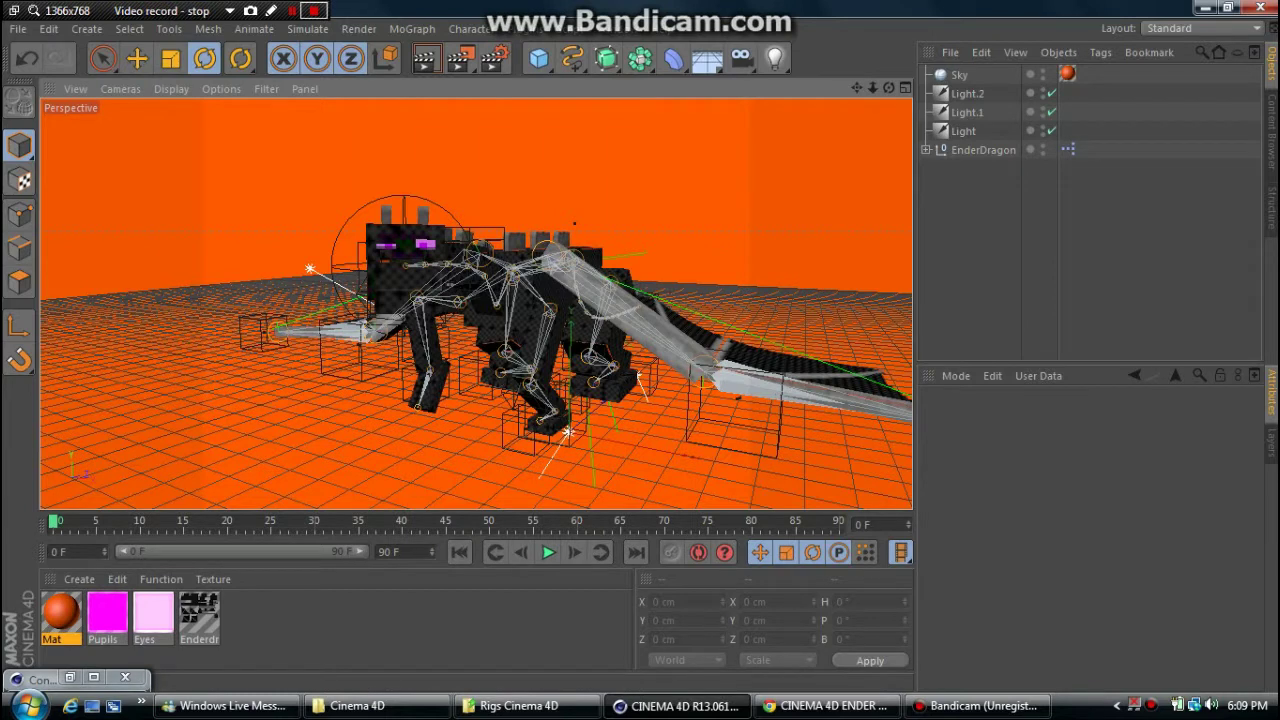